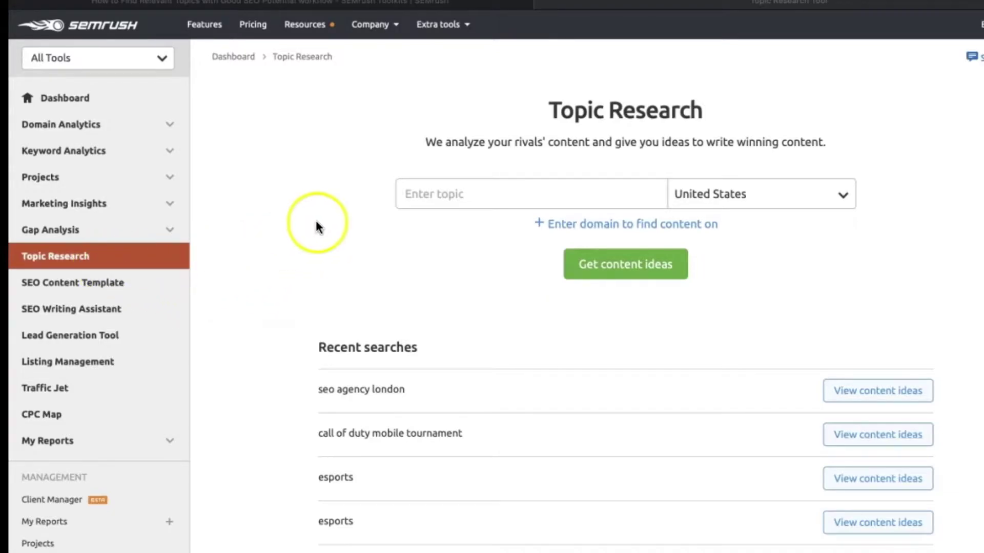
# Step: Check the subscription plans on the pricing page and return to the Topic Research tool
pyautogui.click(253, 26)
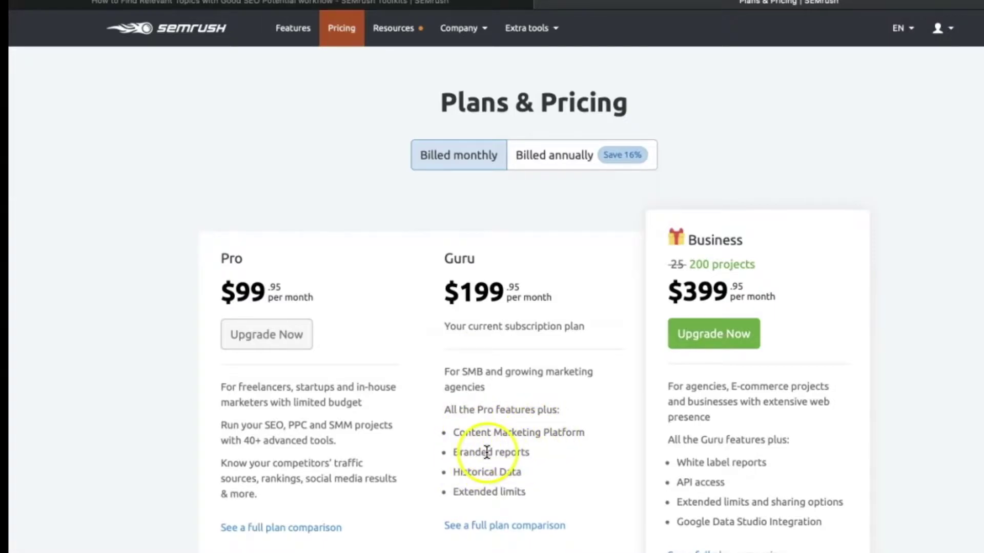
pyautogui.click(268, 5)
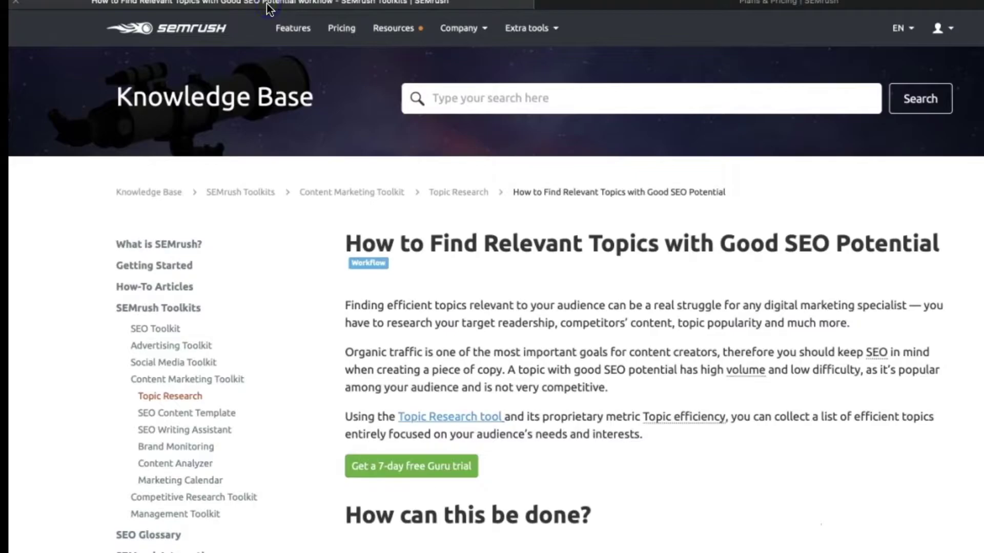
pyautogui.click(636, 4)
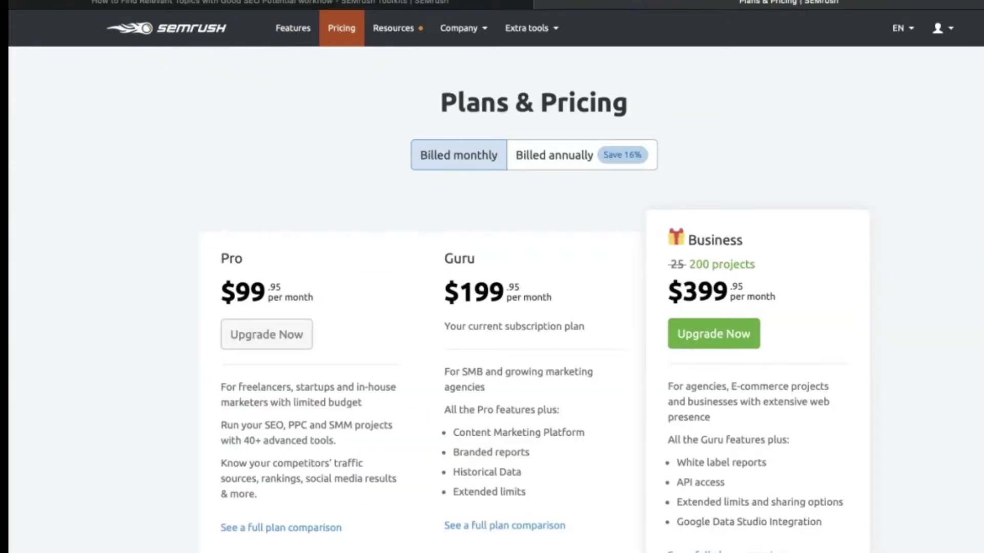
pyautogui.press('super+bracketleft')
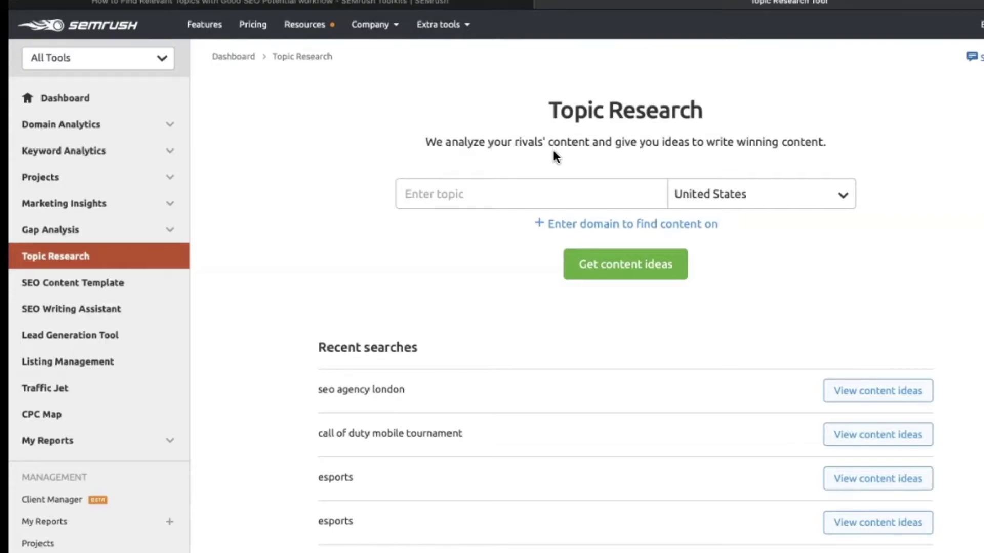
# Step: Load the content ideas for the recent topic search "seo agency london"
pyautogui.click(490, 192)
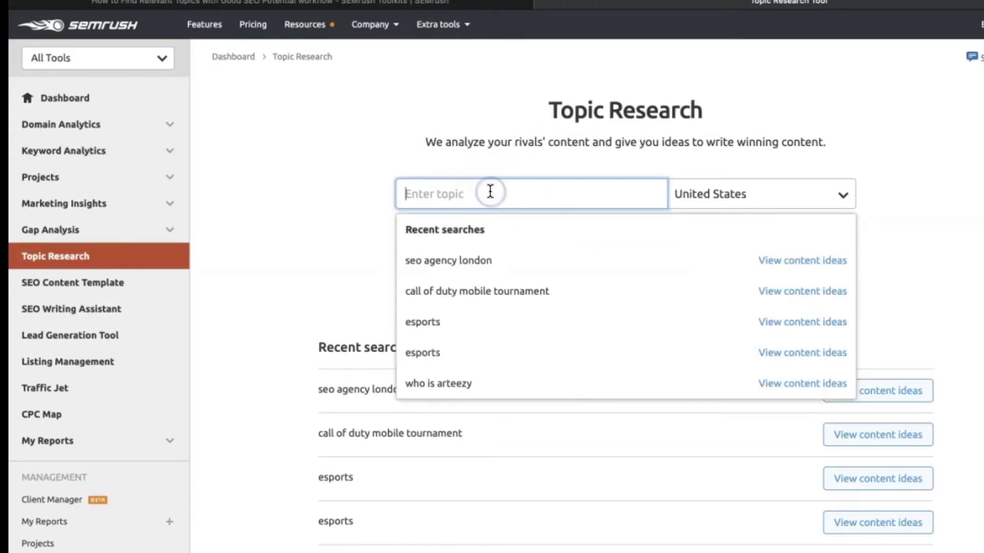
pyautogui.click(519, 263)
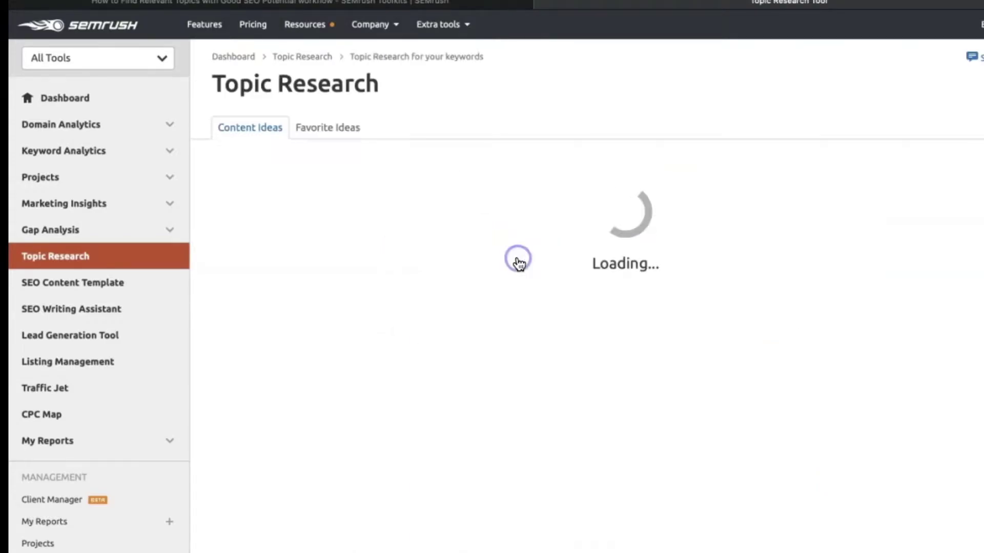
pyautogui.click(483, 279)
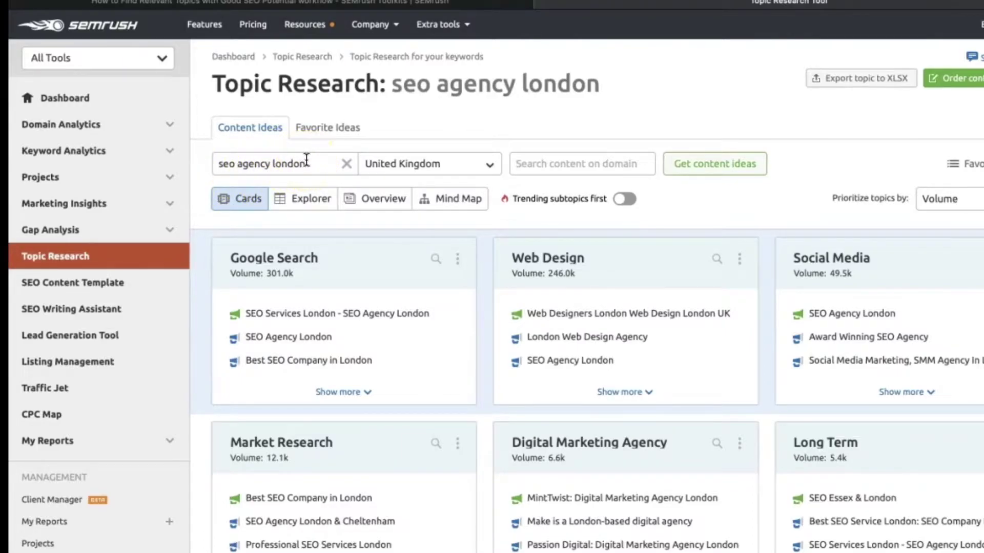
# Step: Expand the Google Search topic card and open its "Best SEO Company in London" headline
pyautogui.scroll(-5, 401, 343)
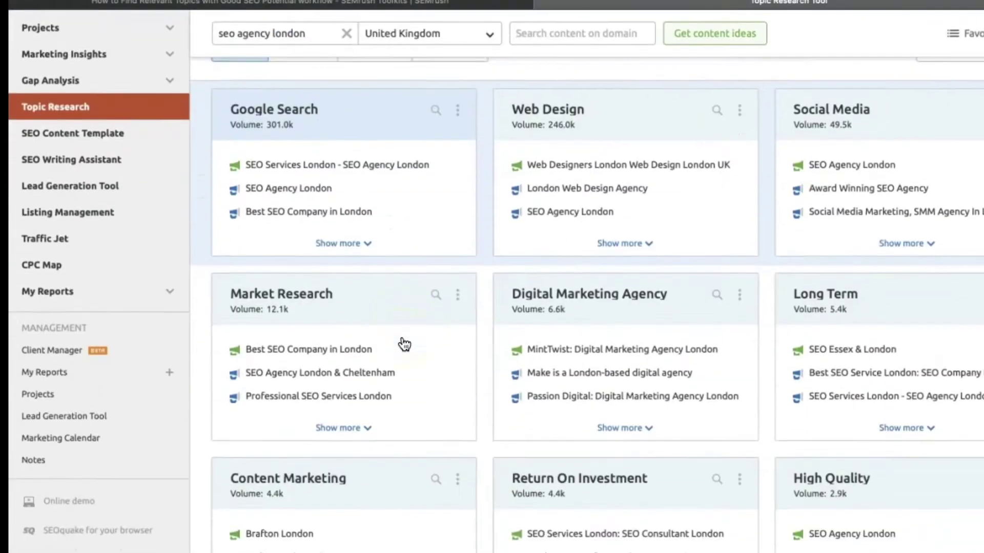
pyautogui.scroll(4, 404, 344)
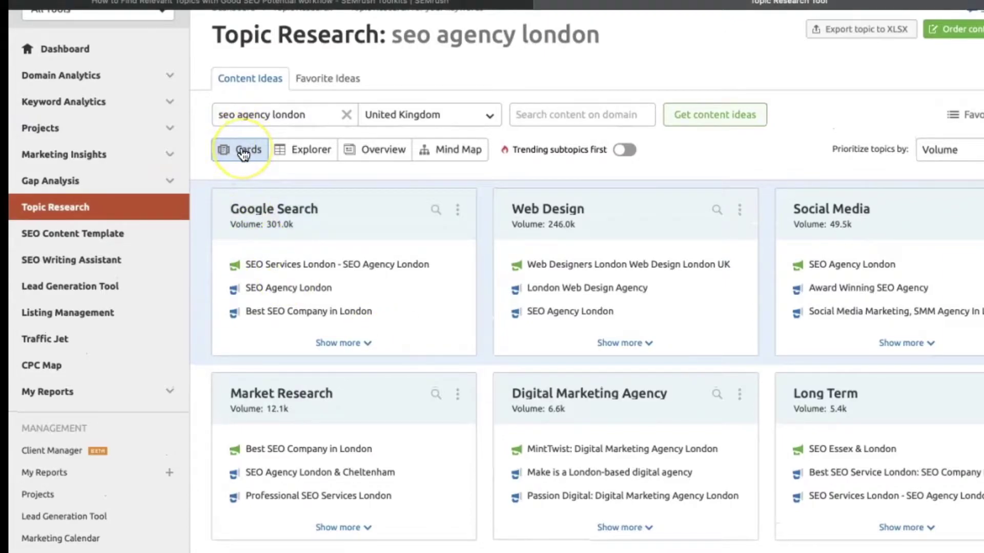
pyautogui.click(317, 238)
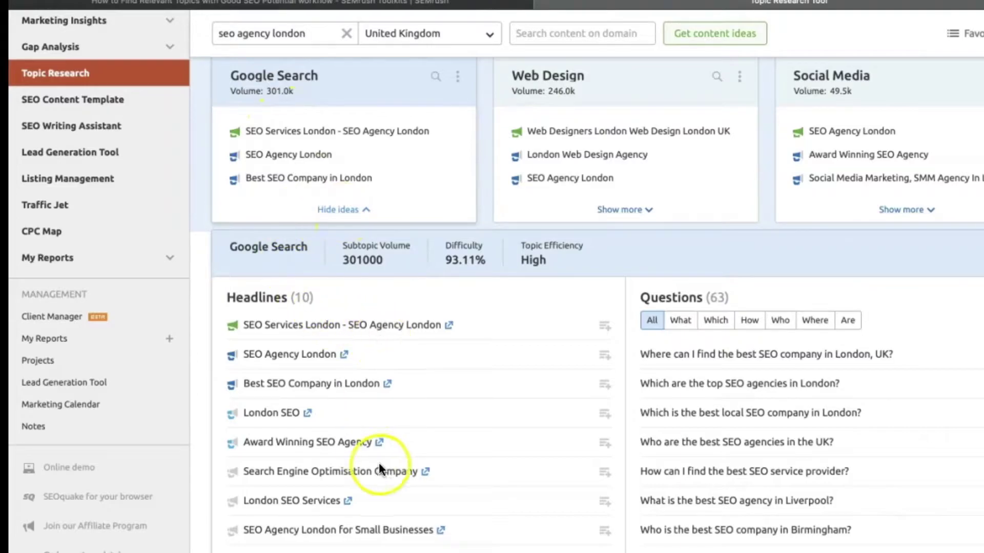
pyautogui.scroll(-2, 382, 462)
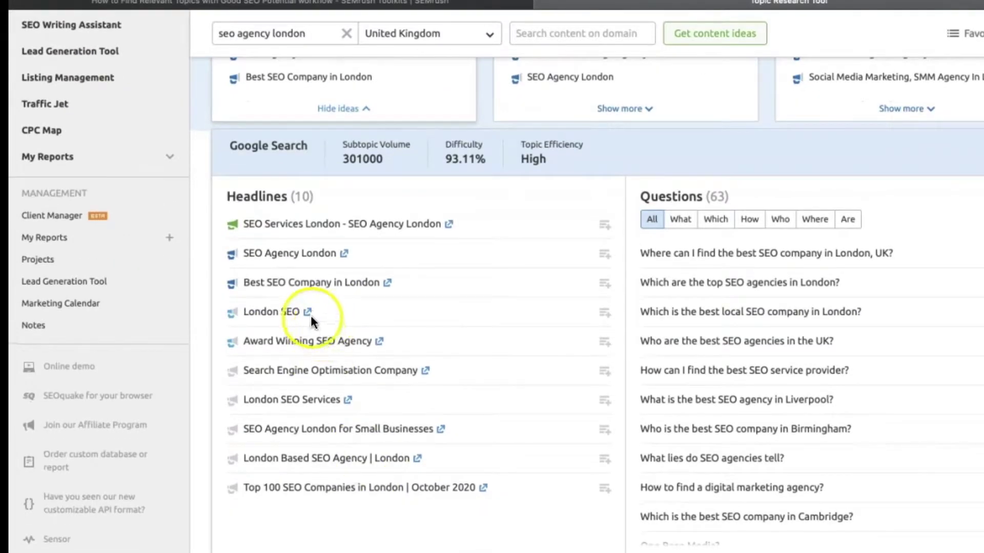
pyautogui.click(387, 284)
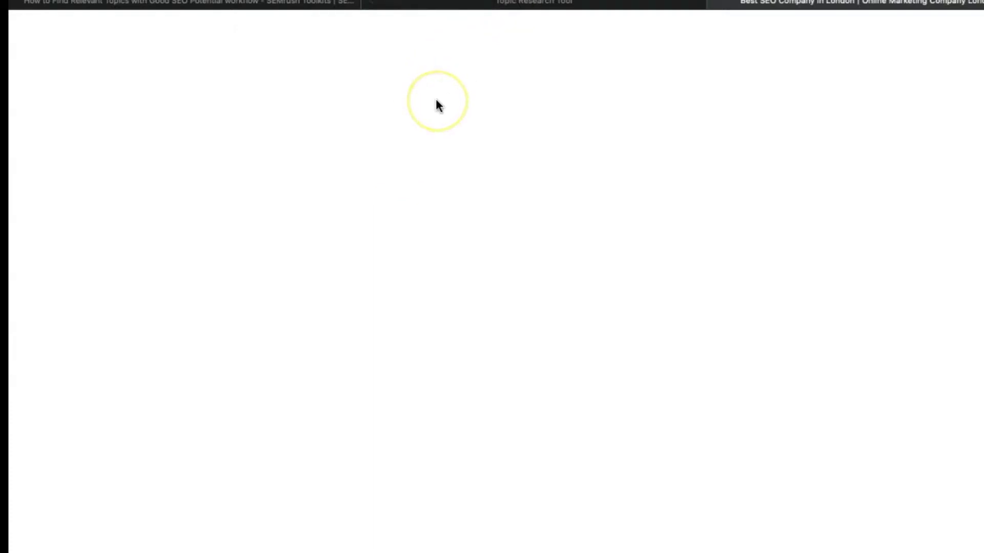
# Step: Search Google for "seo agency london" in a new tab and find "pn" within the results page
pyautogui.press('super+t')
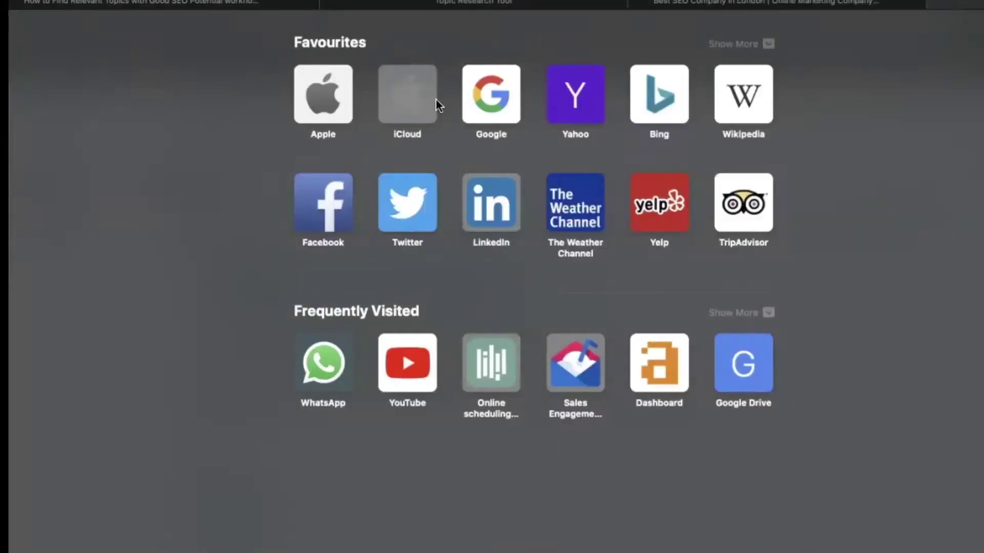
pyautogui.write('seo agency london')
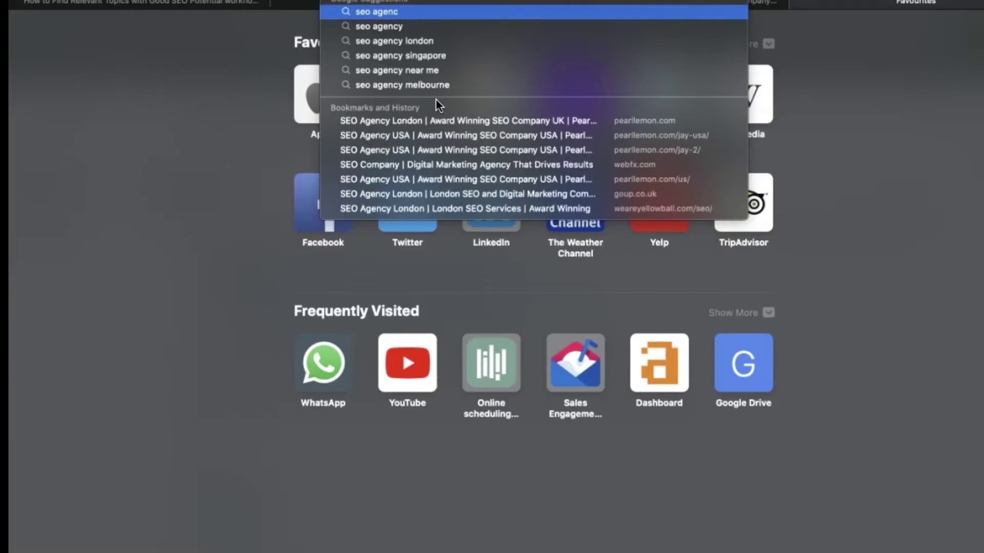
pyautogui.press('Return')
pyautogui.click(266, 174)
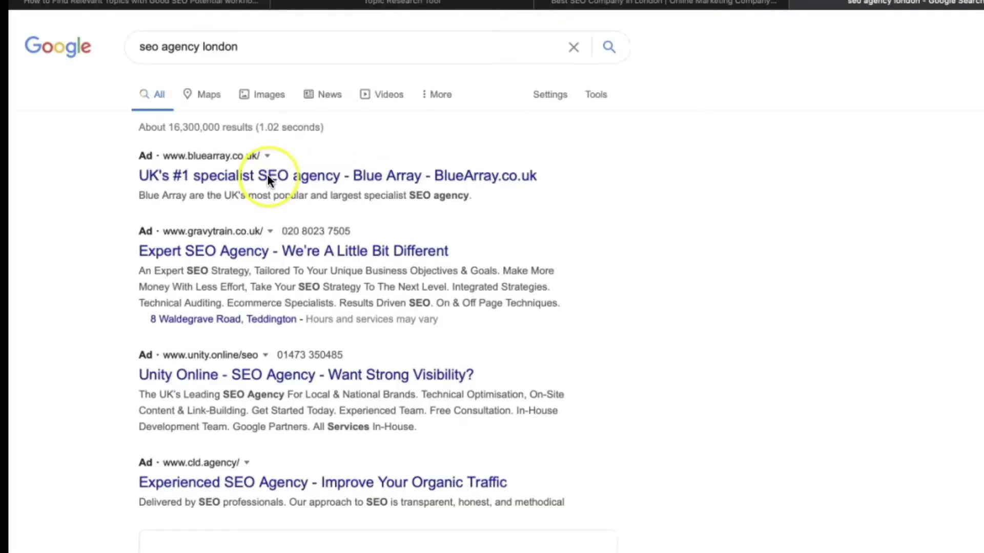
pyautogui.press('super+f')
pyautogui.write('pn')
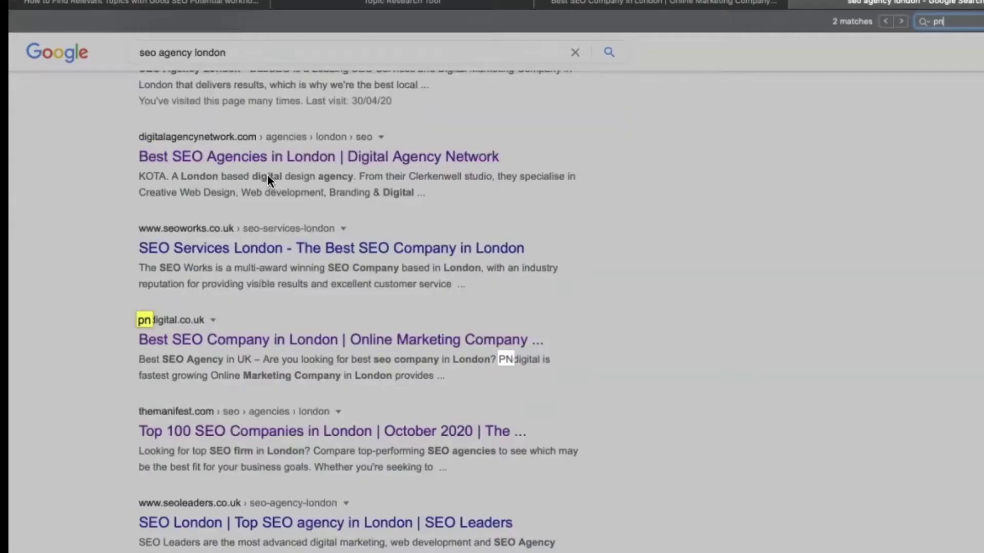
# Step: Look through the organic Google results for the Pearl Lemon listing and other ranking agencies
pyautogui.scroll(-5, 135, 307)
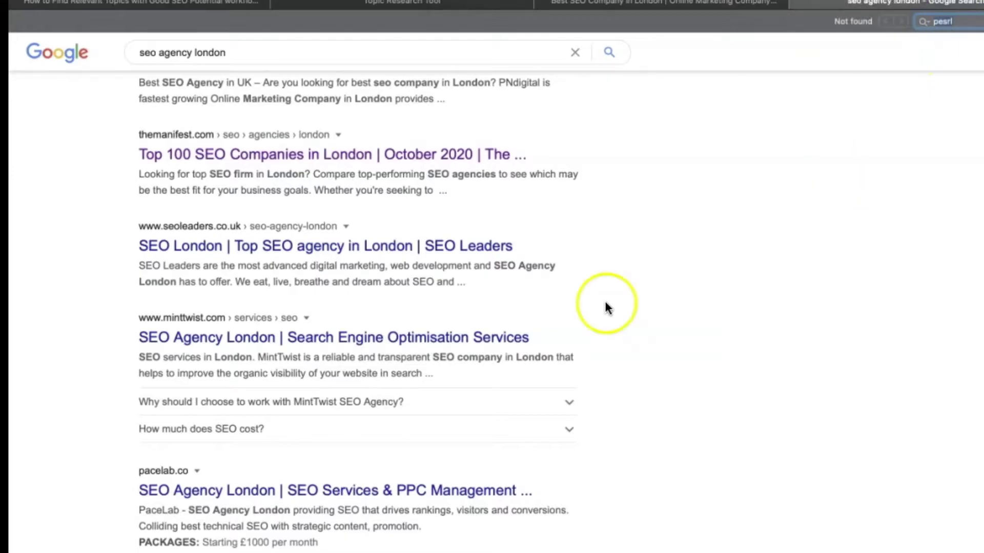
pyautogui.scroll(-15, 605, 300)
pyautogui.scroll(4, 604, 300)
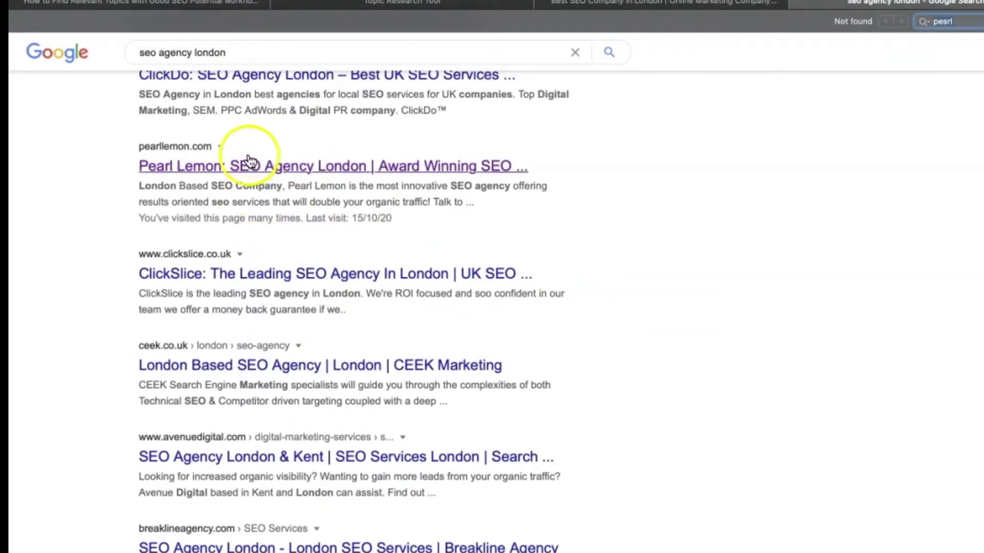
pyautogui.scroll(1, 496, 399)
pyautogui.scroll(-15, 494, 435)
pyautogui.scroll(20, 492, 464)
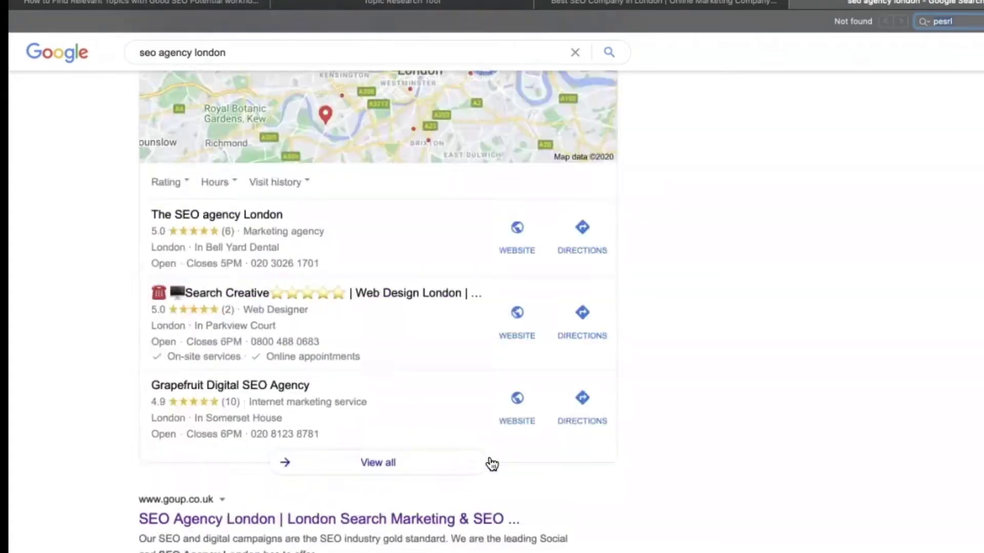
# Step: Return to the Topic Research results and examine the Google Search card's volume, difficulty, topic efficiency and headlines
pyautogui.click(432, 5)
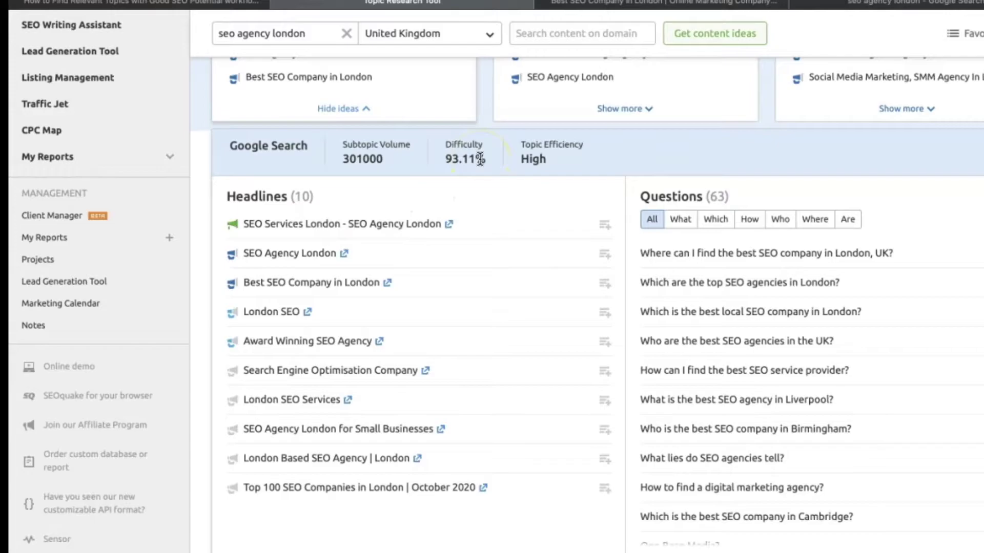
pyautogui.scroll(1, 454, 209)
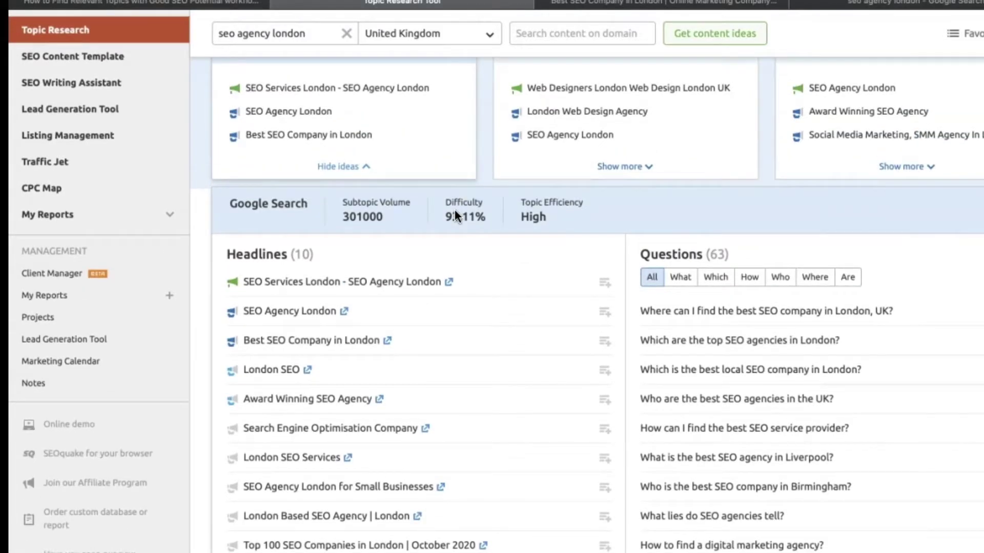
pyautogui.scroll(1, 453, 209)
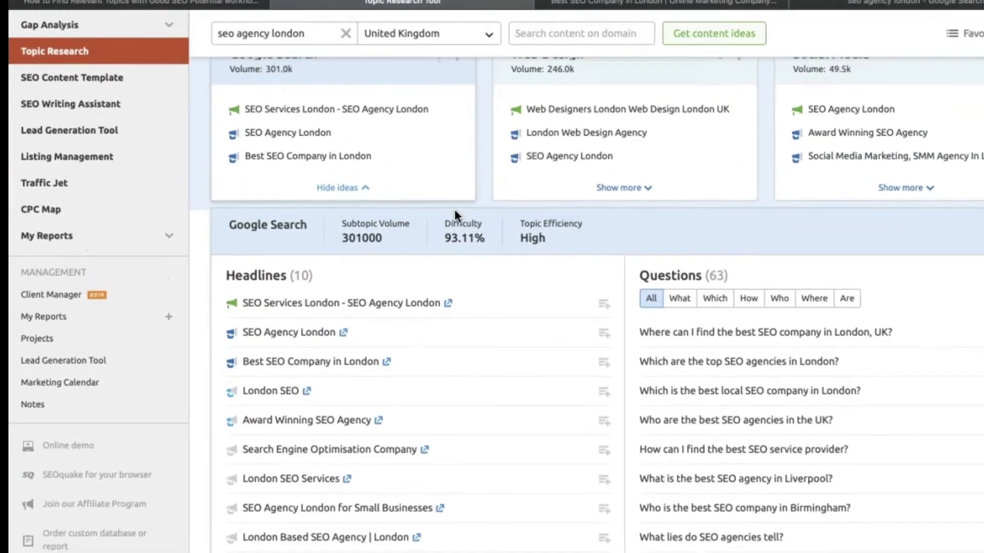
pyautogui.scroll(-1, 454, 211)
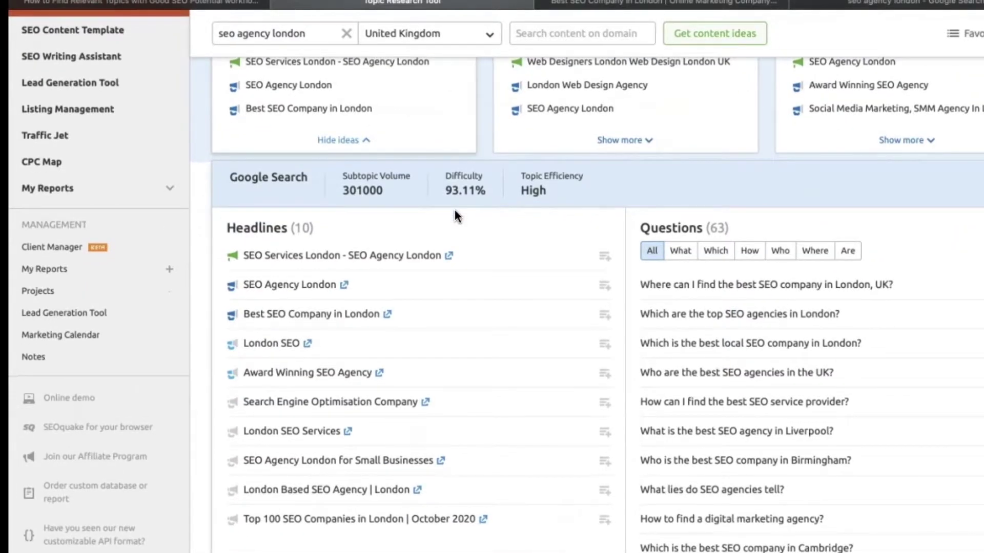
pyautogui.scroll(1, 454, 210)
pyautogui.scroll(-1, 454, 235)
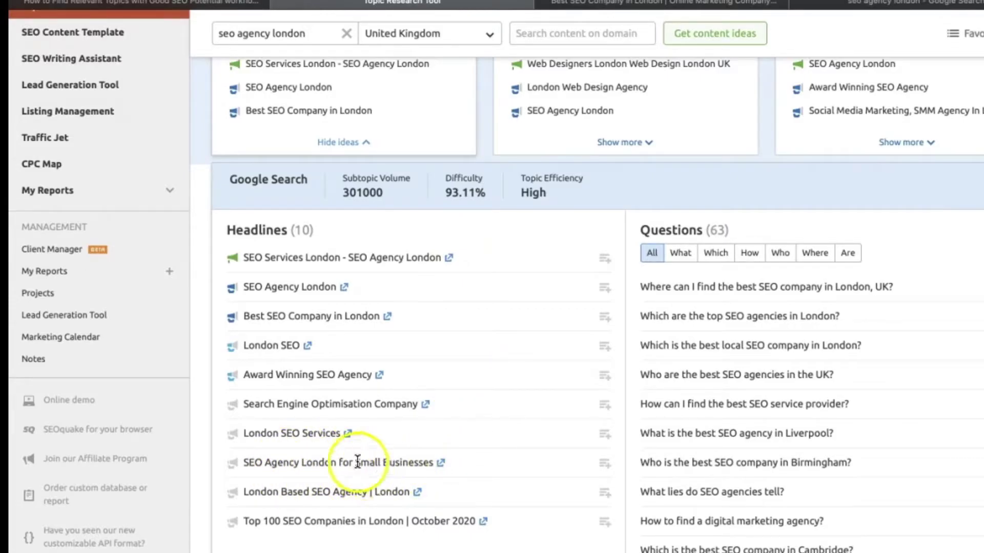
pyautogui.scroll(3, 327, 450)
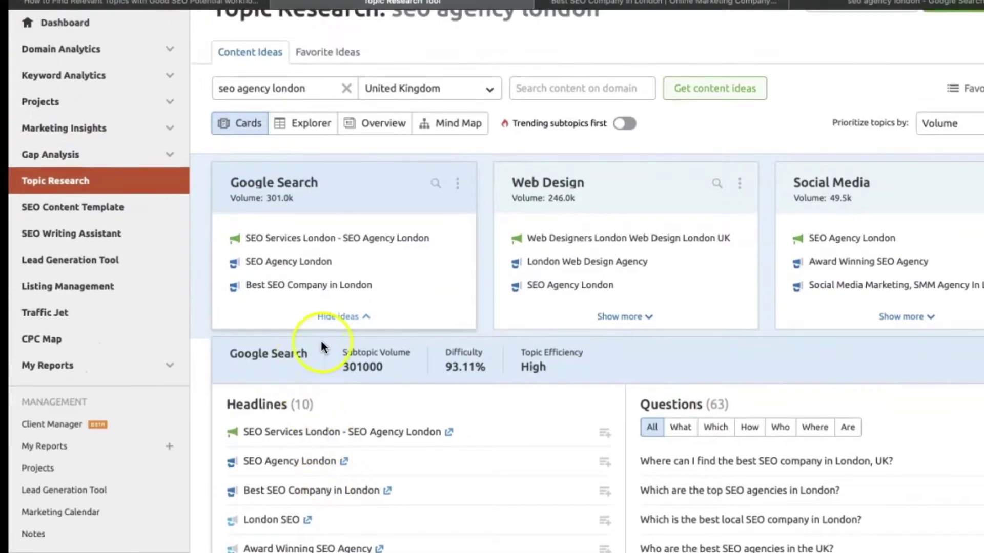
# Step: Expand the Market Research topic card to check its subtopic volume, difficulty and topic efficiency
pyautogui.scroll(-10, 339, 399)
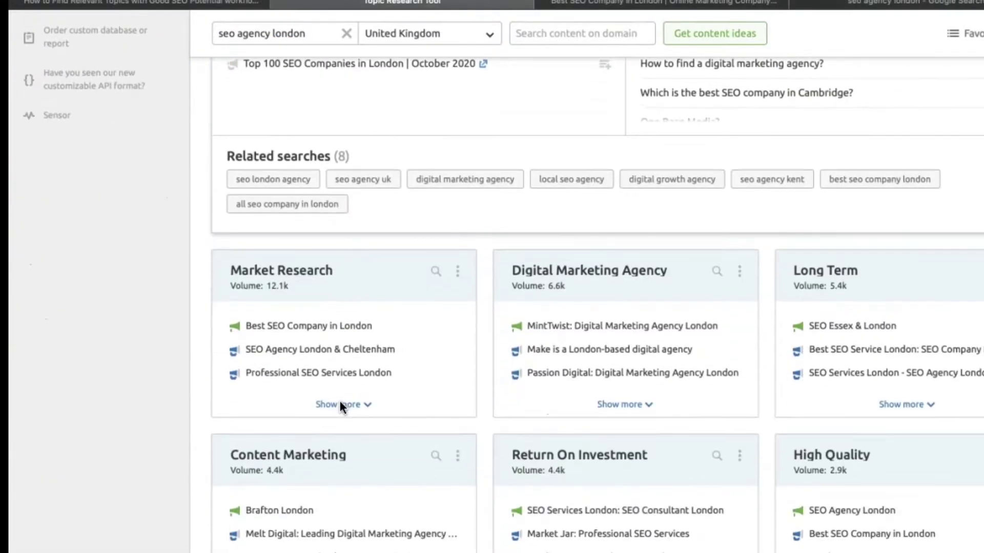
pyautogui.scroll(-1, 339, 401)
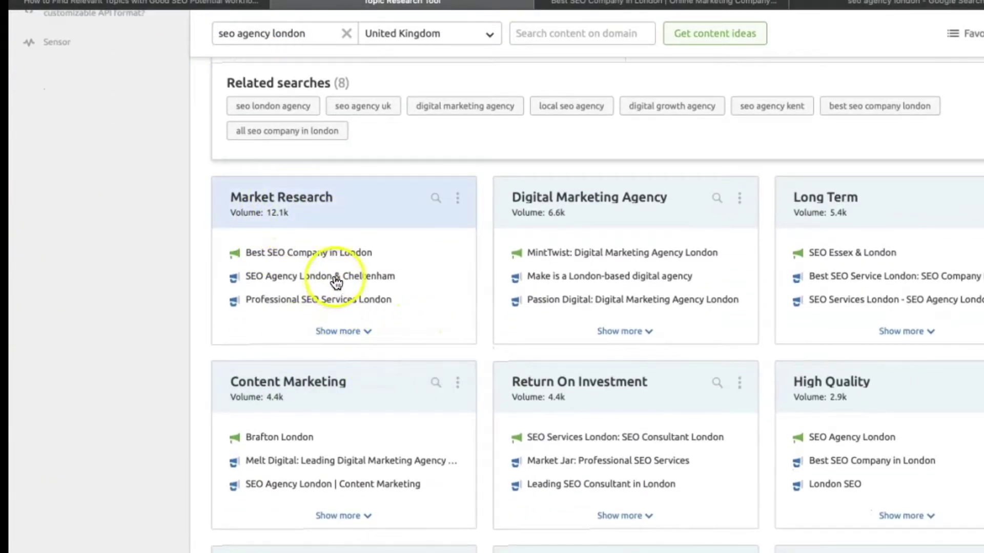
pyautogui.click(313, 255)
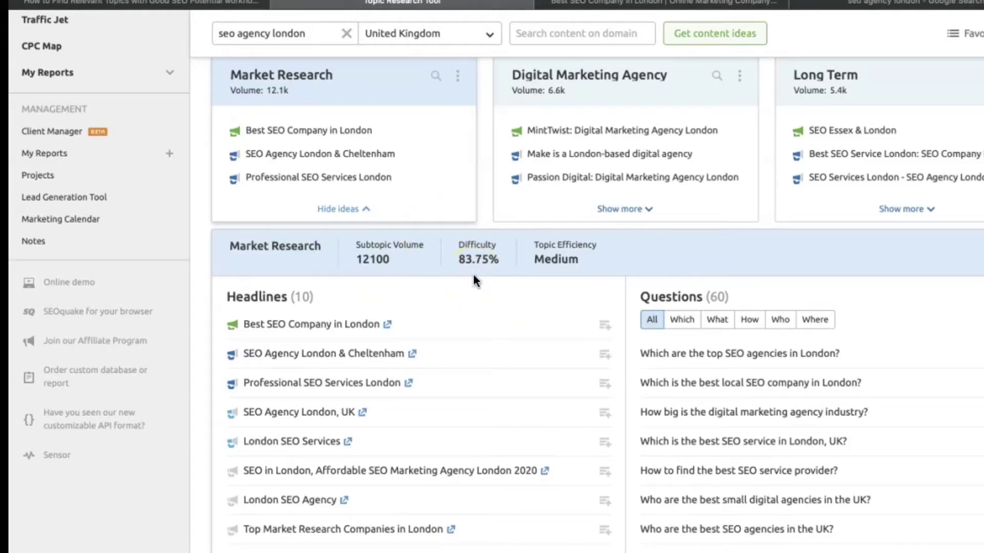
# Step: Expand the Keyword Research topic card to compare its difficulty and topic efficiency
pyautogui.scroll(-12, 473, 273)
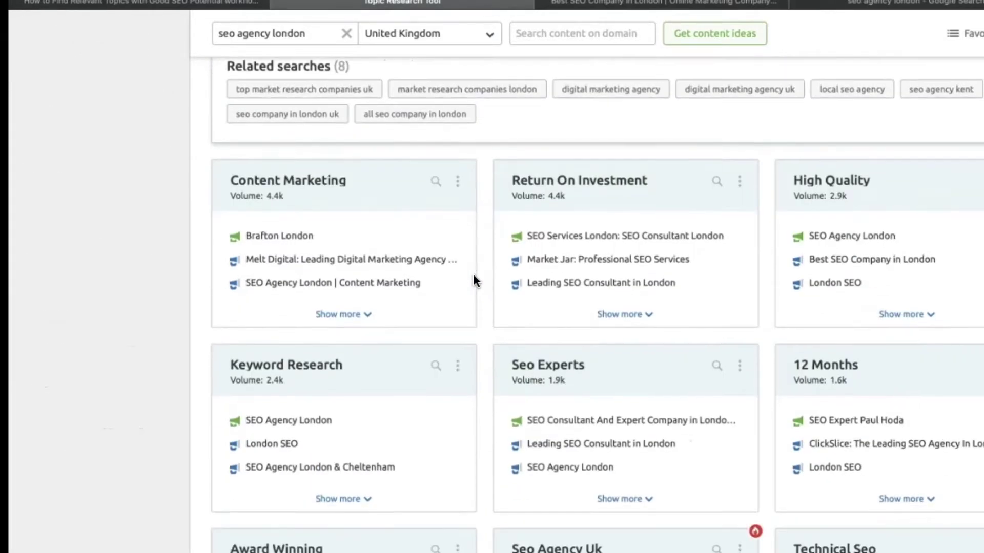
pyautogui.scroll(-3, 472, 273)
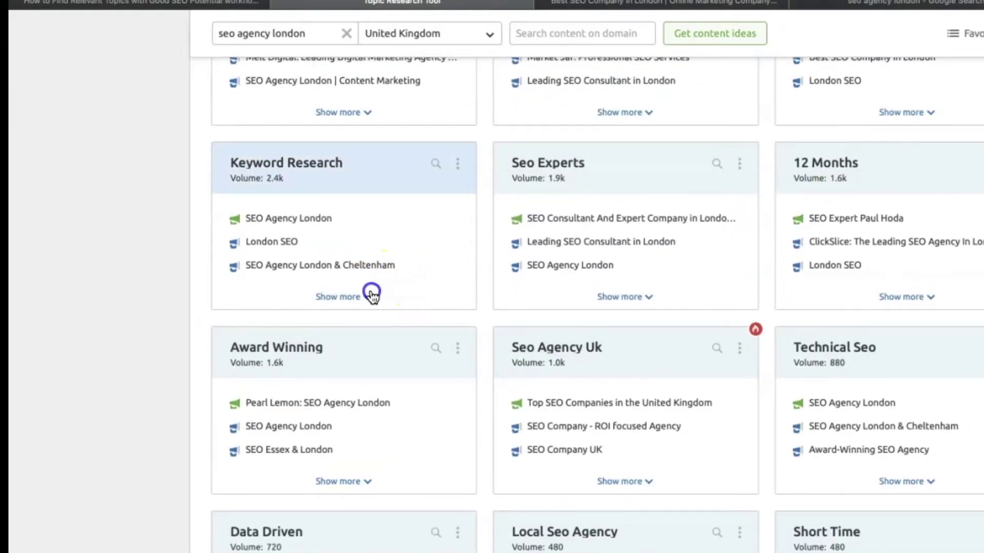
pyautogui.scroll(-7, 369, 293)
pyautogui.scroll(15, 435, 417)
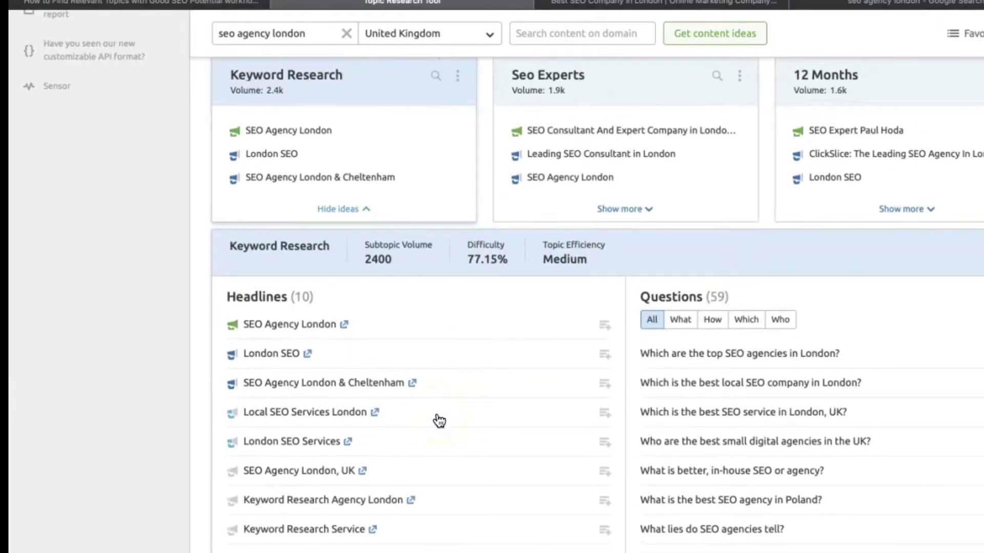
# Step: Expand the Best Seo Company London topic card and examine its volume, difficulty, headlines and questions
pyautogui.scroll(-14, 437, 419)
pyautogui.scroll(-5, 439, 420)
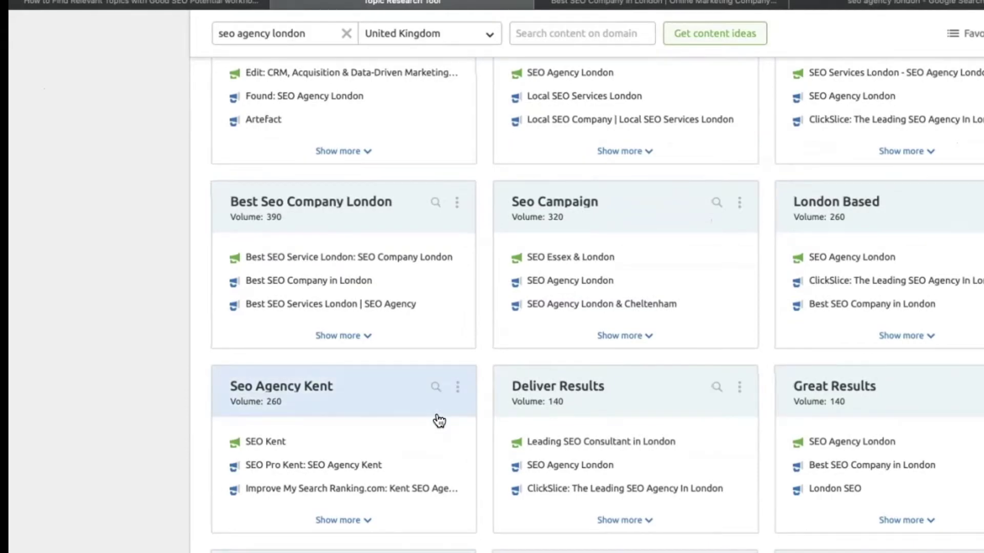
pyautogui.scroll(-1, 439, 420)
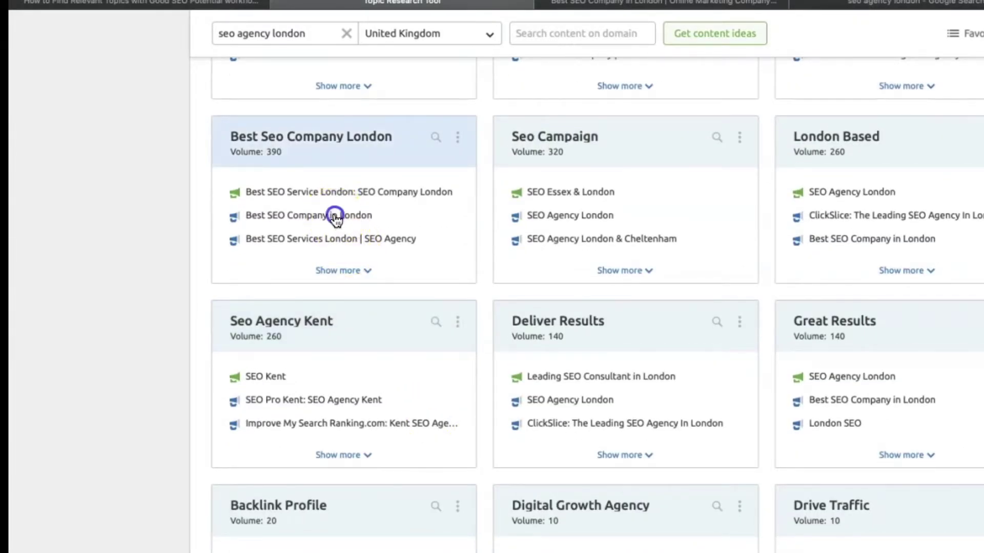
pyautogui.scroll(-6, 333, 219)
pyautogui.scroll(13, 434, 326)
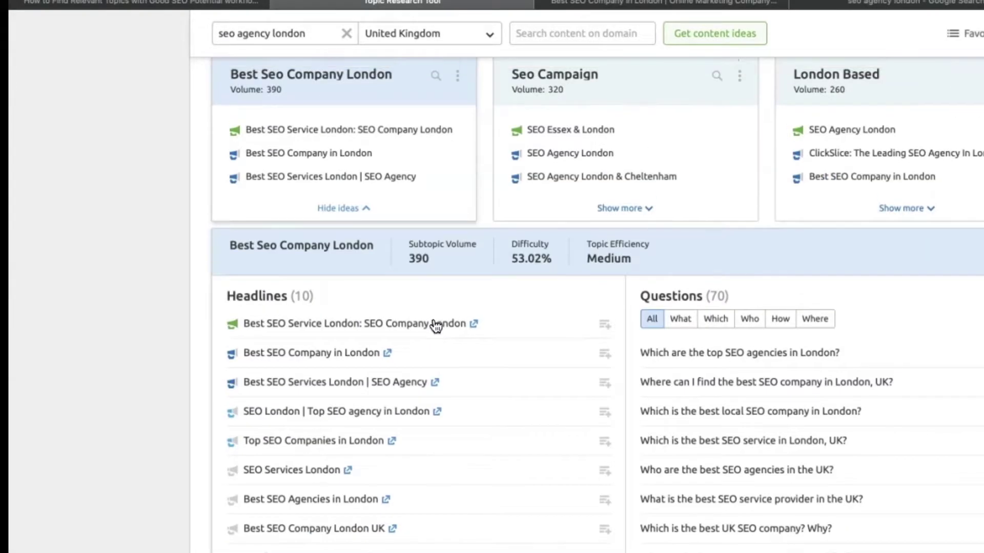
pyautogui.scroll(3, 434, 326)
pyautogui.scroll(-4, 434, 326)
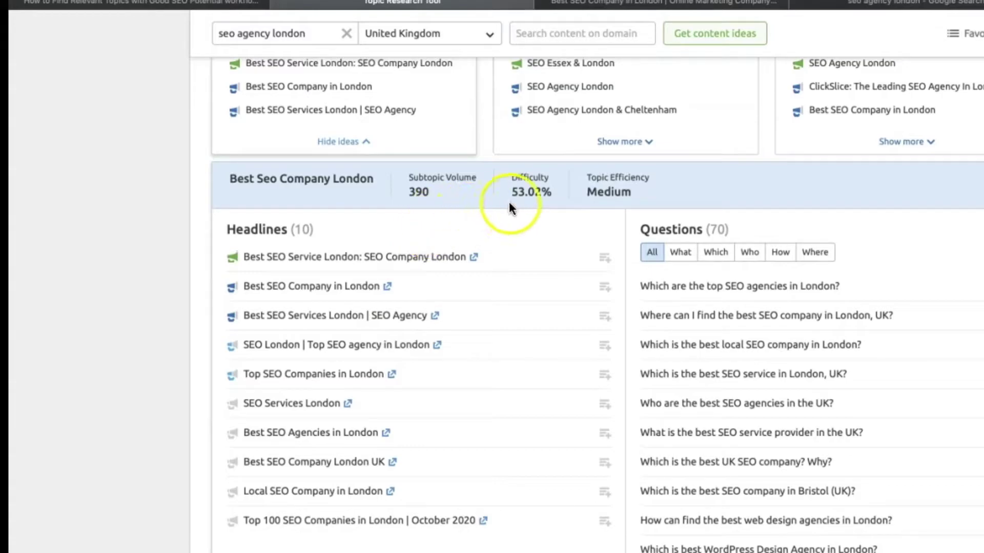
# Step: Add the headline "Best SEO Company in London" and the question "Which are the top SEO agencies in London?" to the favorites
pyautogui.scroll(20, 518, 196)
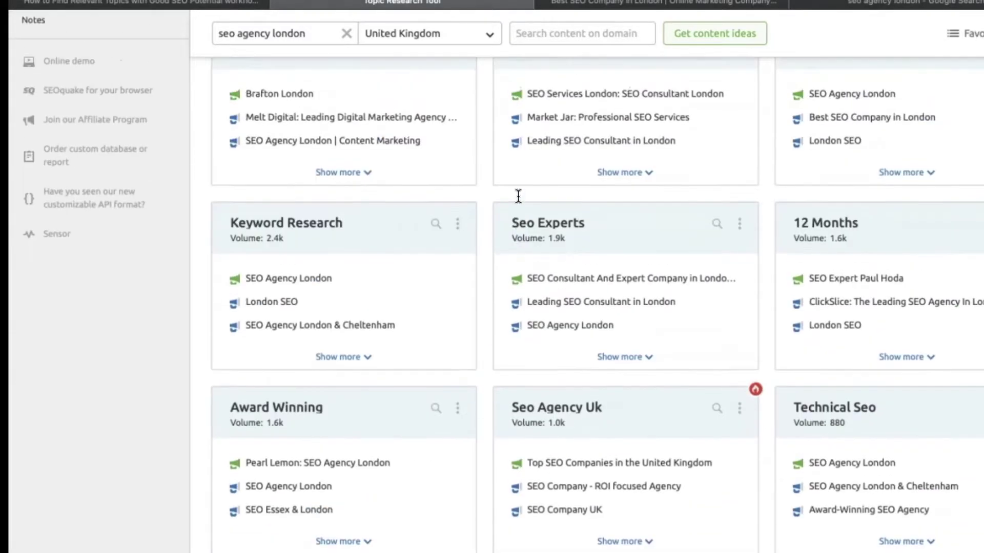
pyautogui.scroll(4, 518, 197)
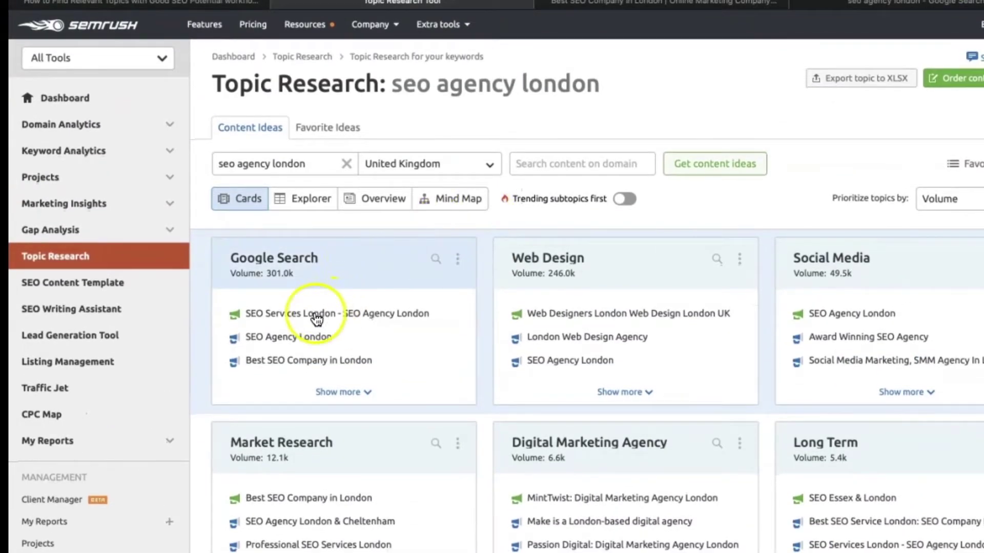
pyautogui.scroll(-20, 352, 378)
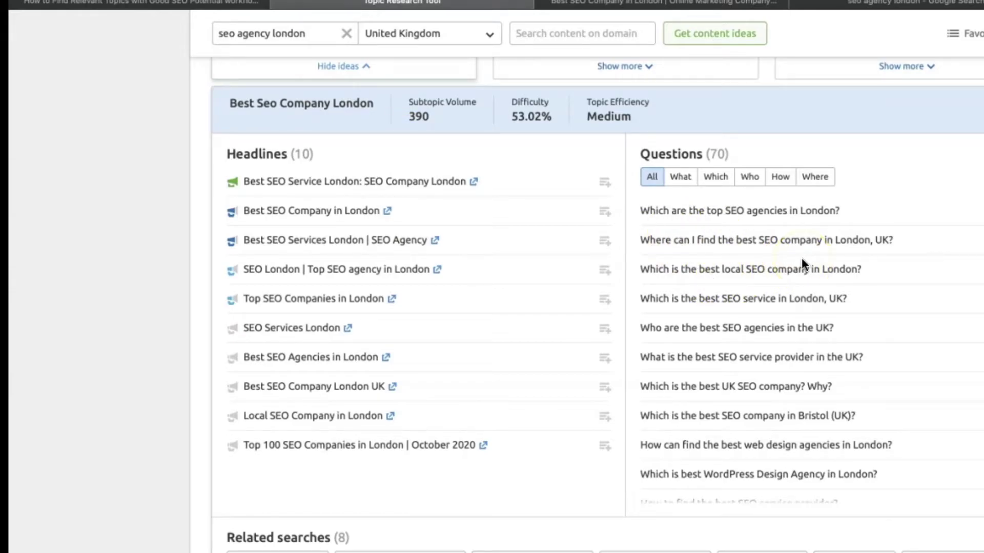
pyautogui.scroll(-4, 801, 257)
pyautogui.scroll(3, 802, 258)
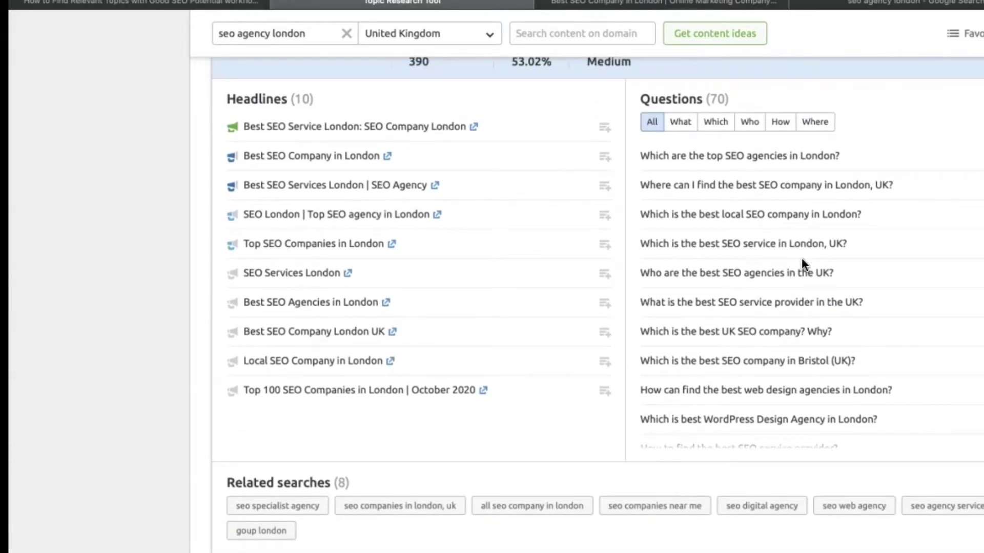
pyautogui.click(506, 161)
pyautogui.click(604, 156)
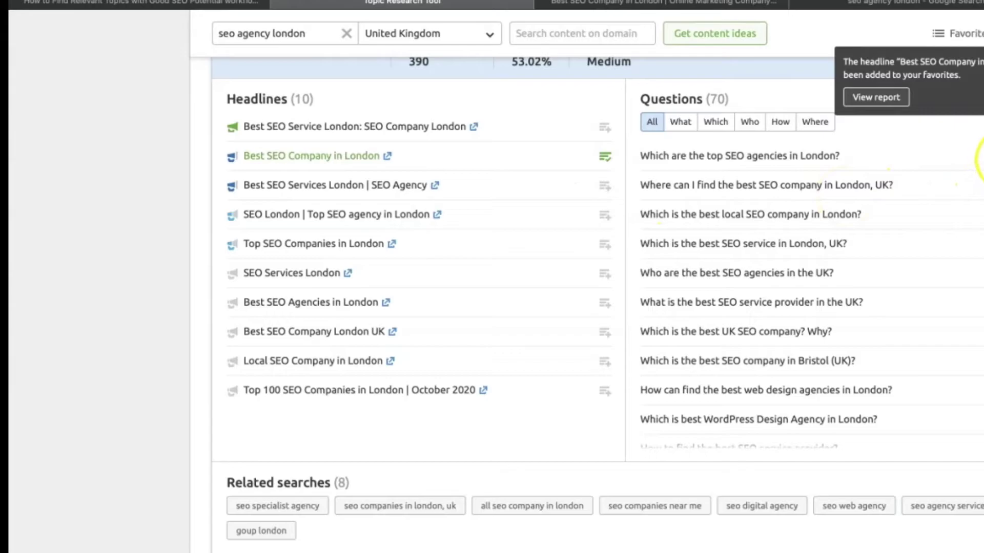
pyautogui.click(980, 156)
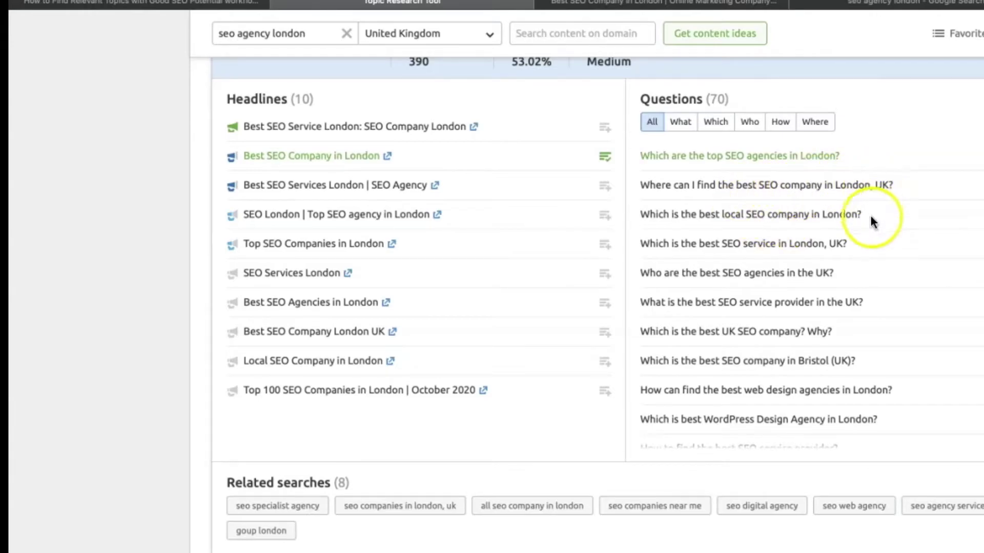
# Step: Add the question "What are the SEO practices of top-rated SEO agencies?" to the favorites
pyautogui.scroll(-2, 853, 273)
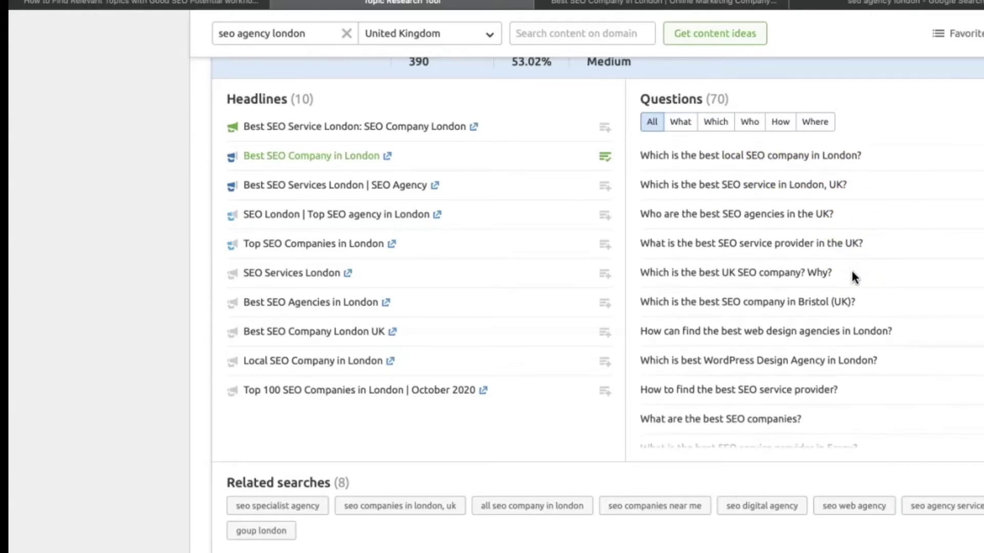
pyautogui.scroll(-2, 852, 276)
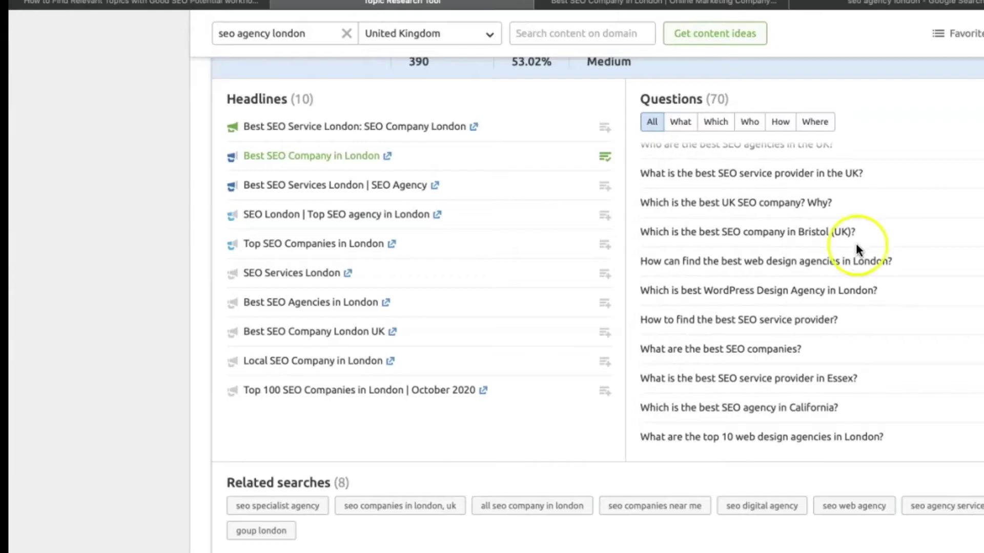
pyautogui.scroll(-3, 877, 239)
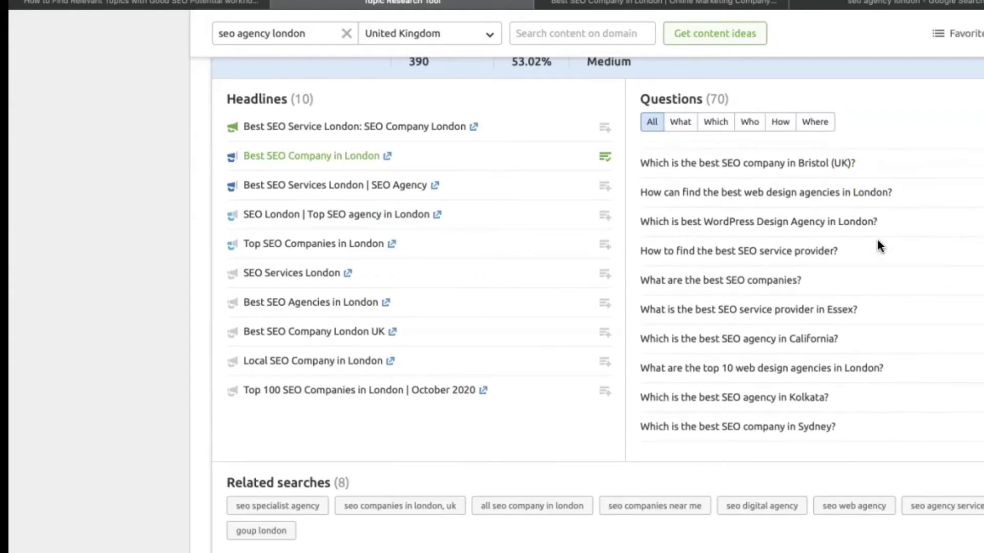
pyautogui.scroll(-1, 877, 239)
pyautogui.click(983, 206)
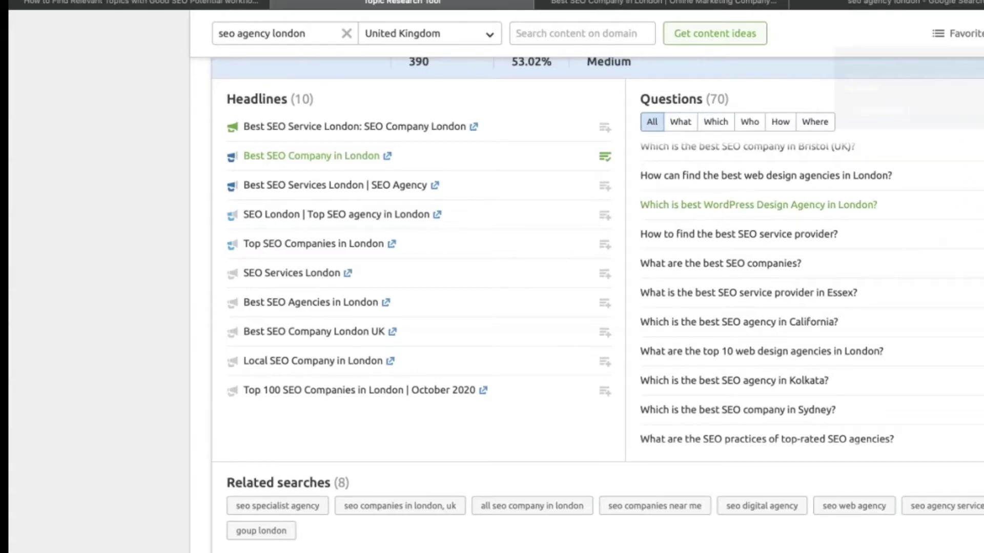
pyautogui.click(982, 206)
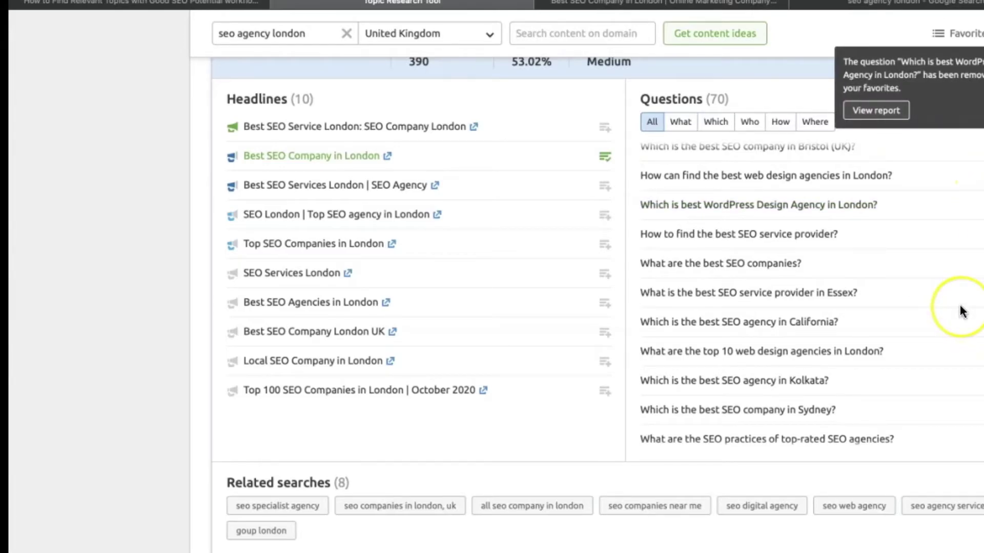
pyautogui.scroll(-3, 961, 307)
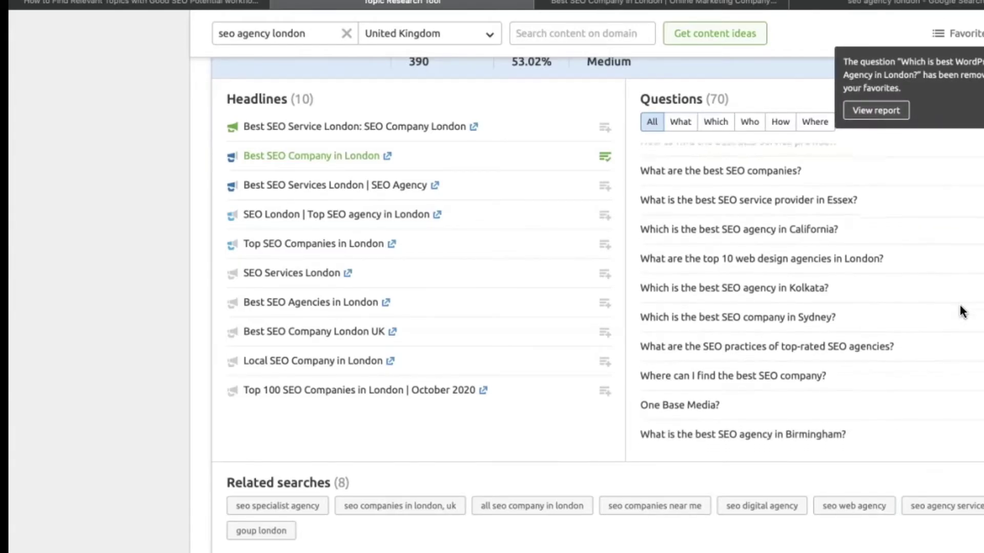
pyautogui.scroll(-3, 960, 305)
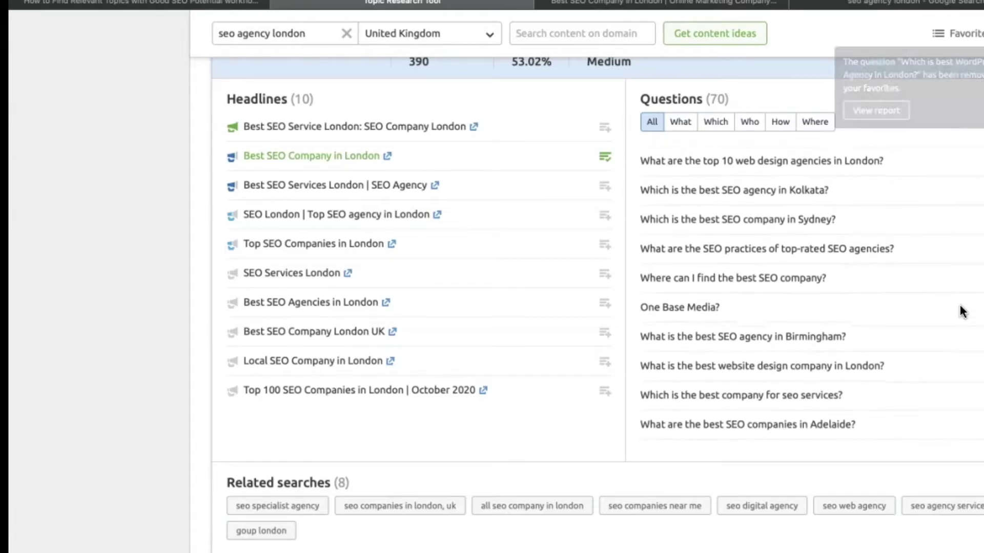
pyautogui.click(982, 248)
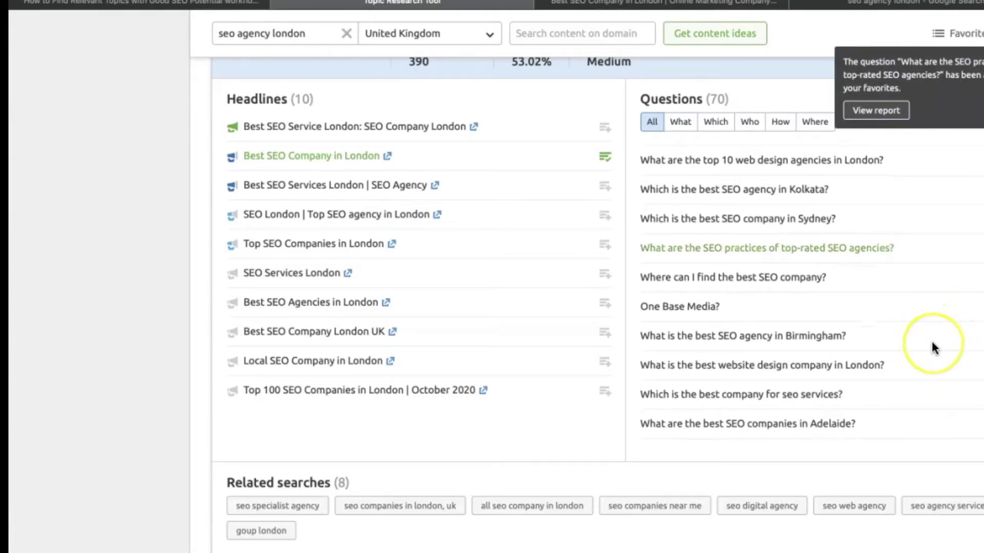
# Step: Add the question "How to get the best SEO services?" from the expanded topic's question list to the favorites
pyautogui.scroll(-1, 931, 344)
pyautogui.scroll(-4, 932, 344)
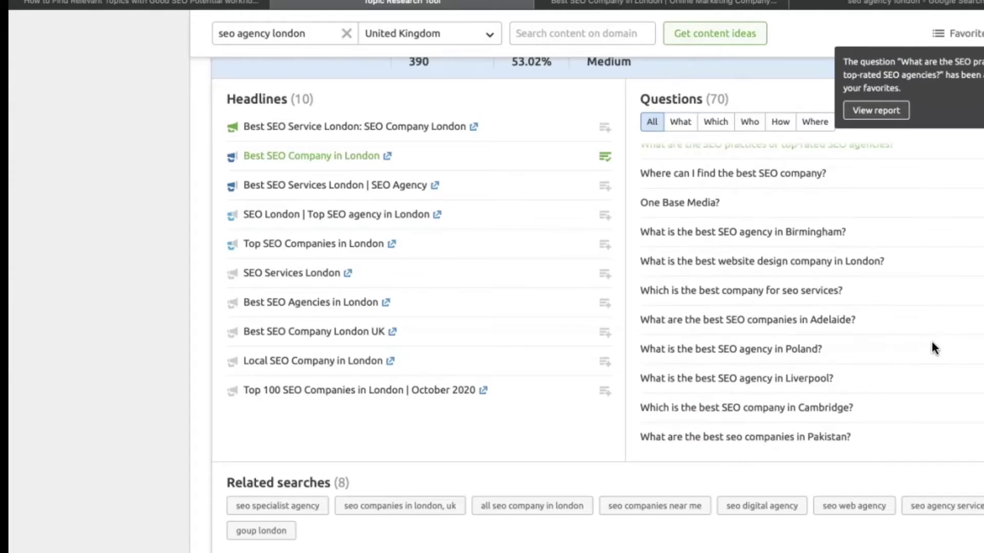
pyautogui.scroll(-1, 931, 346)
pyautogui.scroll(-1, 933, 307)
pyautogui.scroll(-6, 933, 293)
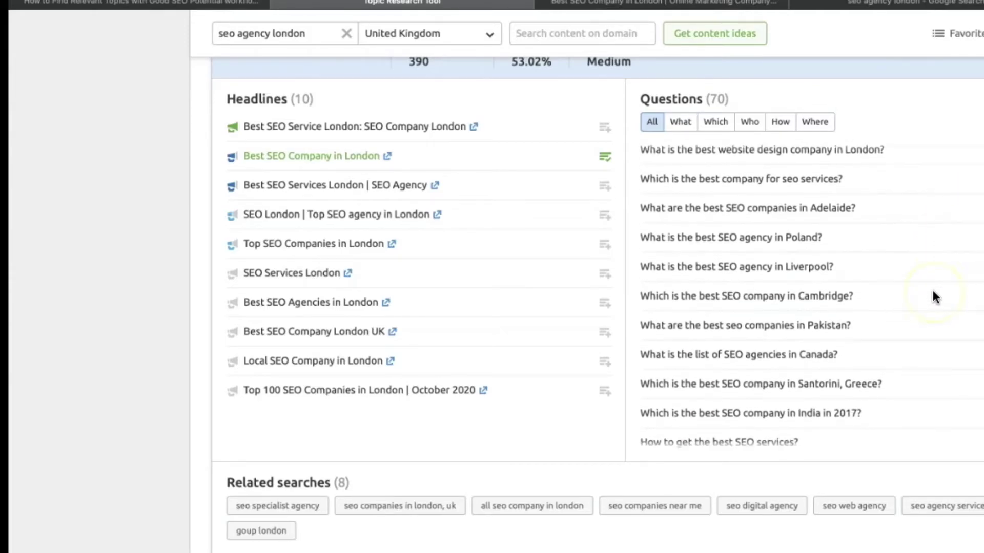
pyautogui.scroll(-2, 932, 288)
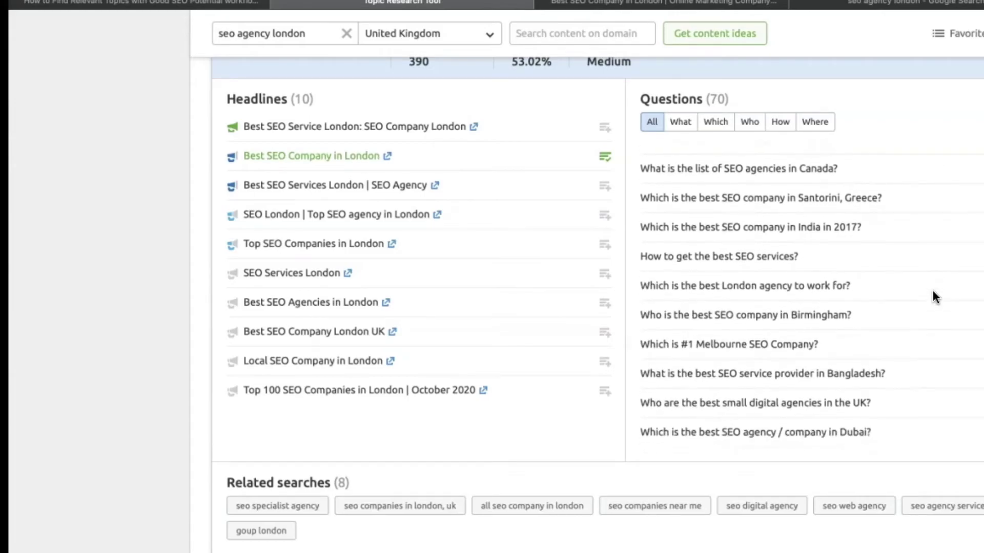
pyautogui.click(978, 237)
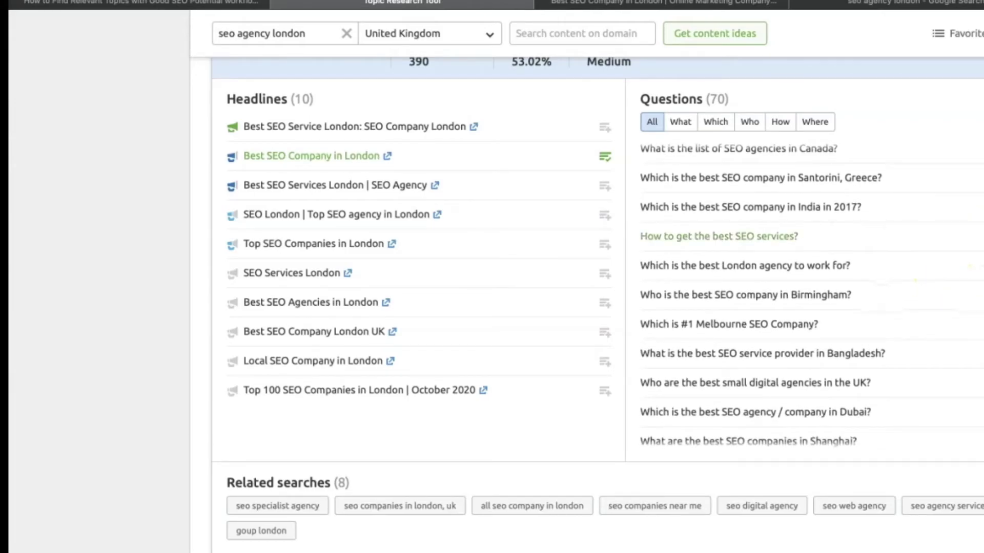
# Step: Add the question "What lies do SEO agencies tell?" to the favorites
pyautogui.scroll(-3, 926, 354)
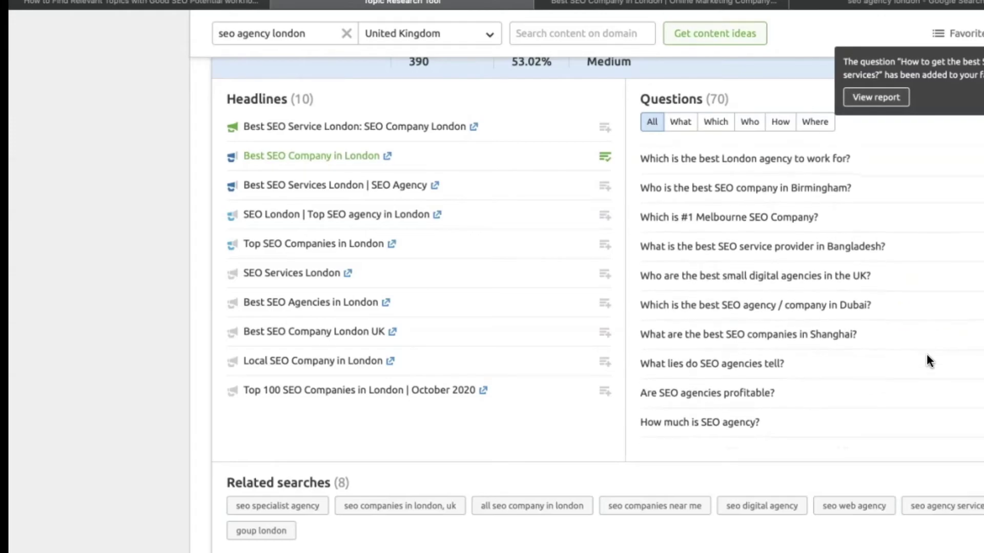
pyautogui.scroll(-2, 927, 357)
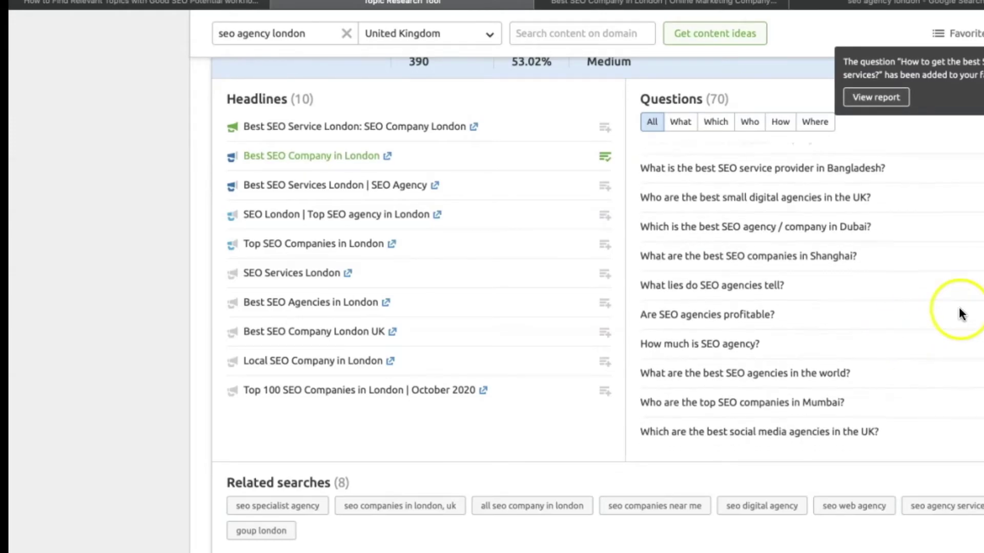
pyautogui.click(976, 285)
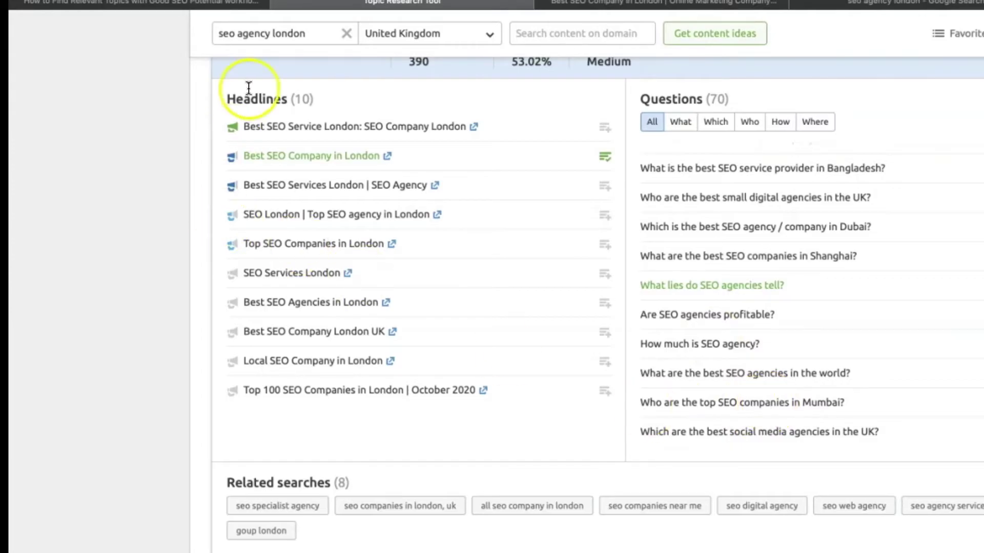
# Step: Add the questions "What are the SEO Services agencies?" and "What are the best SEO companies to use for a dentist?" to the favorites
pyautogui.scroll(-3, 808, 448)
pyautogui.scroll(-4, 808, 450)
pyautogui.scroll(-2, 807, 446)
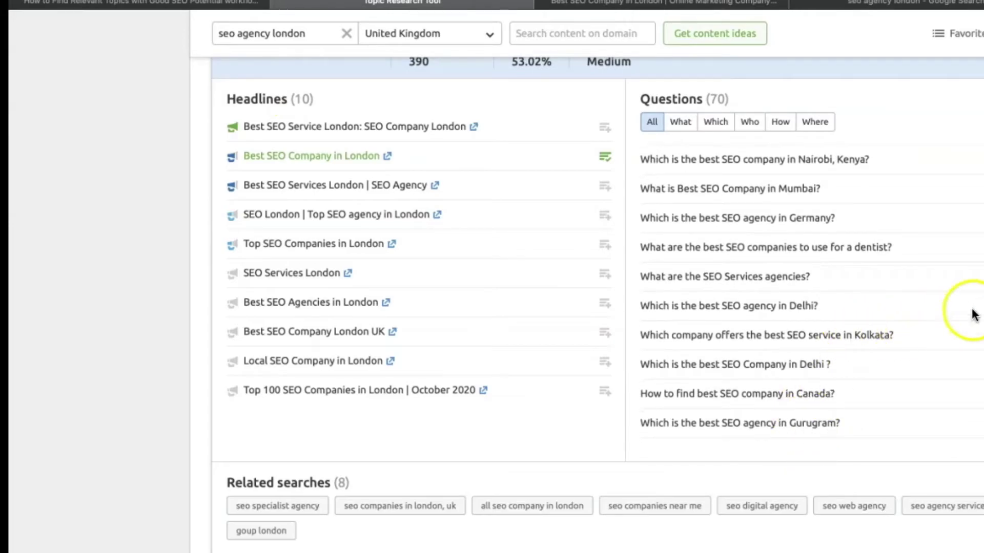
pyautogui.click(979, 276)
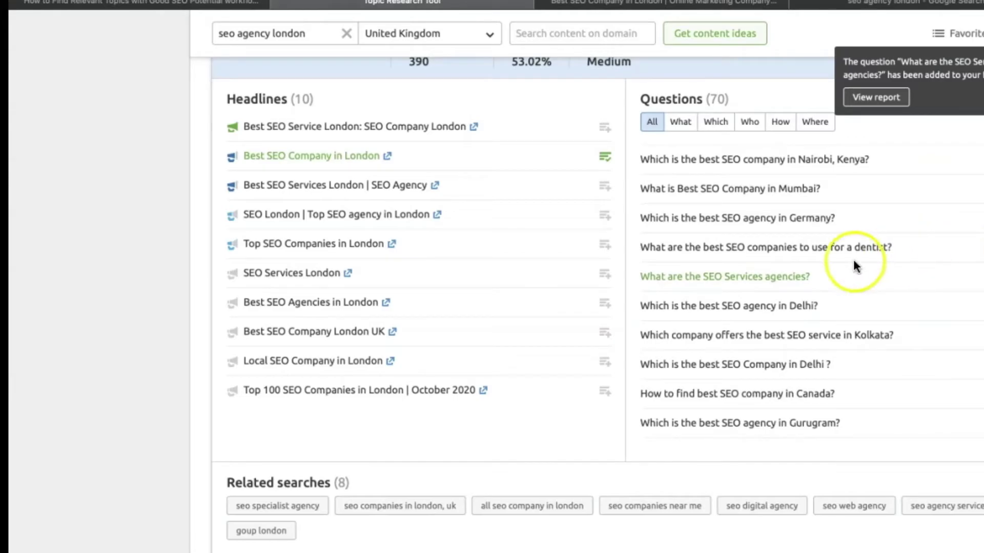
pyautogui.click(979, 248)
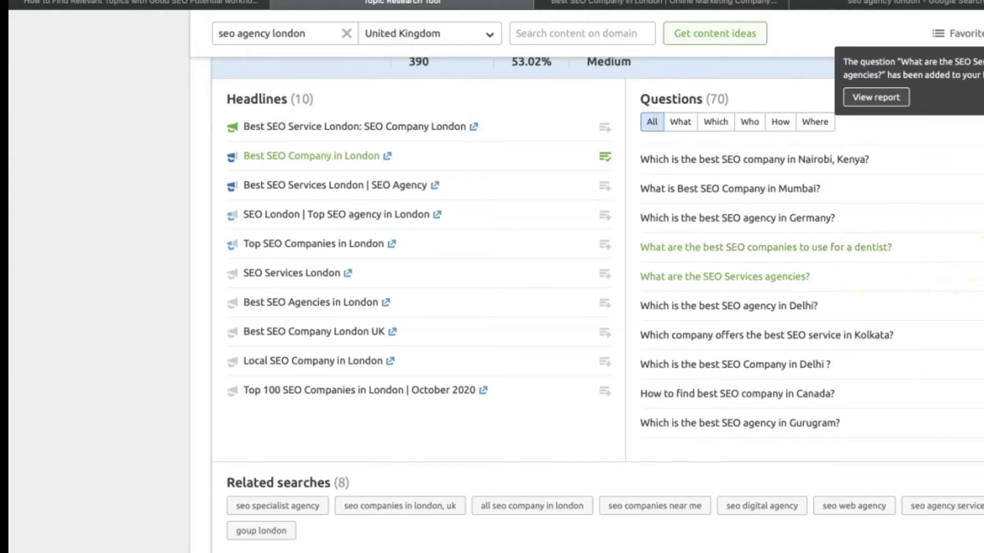
# Step: Open the favorite ideas and try out editing the title of the headline "Best SEO Company in London", saving it with the same wording
pyautogui.click(939, 45)
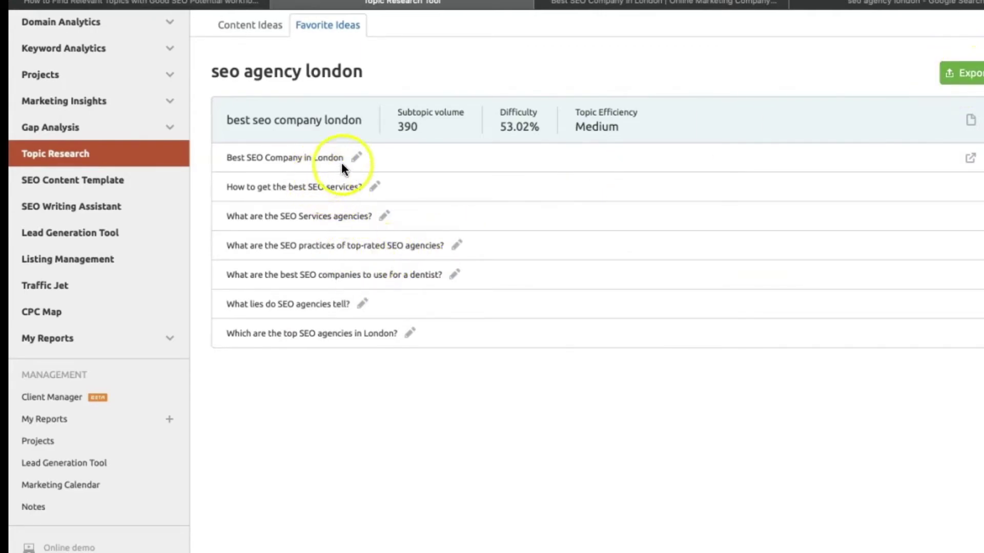
pyautogui.click(360, 159)
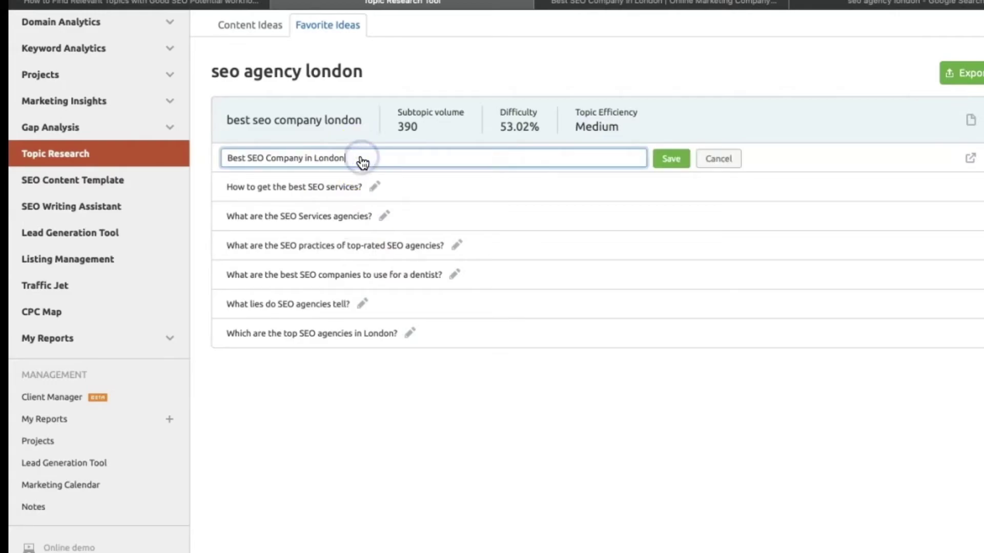
pyautogui.click(672, 159)
# Step: Open the source page of the "Best SEO Company in London" headline to view it and return to the favorite ideas
pyautogui.click(973, 160)
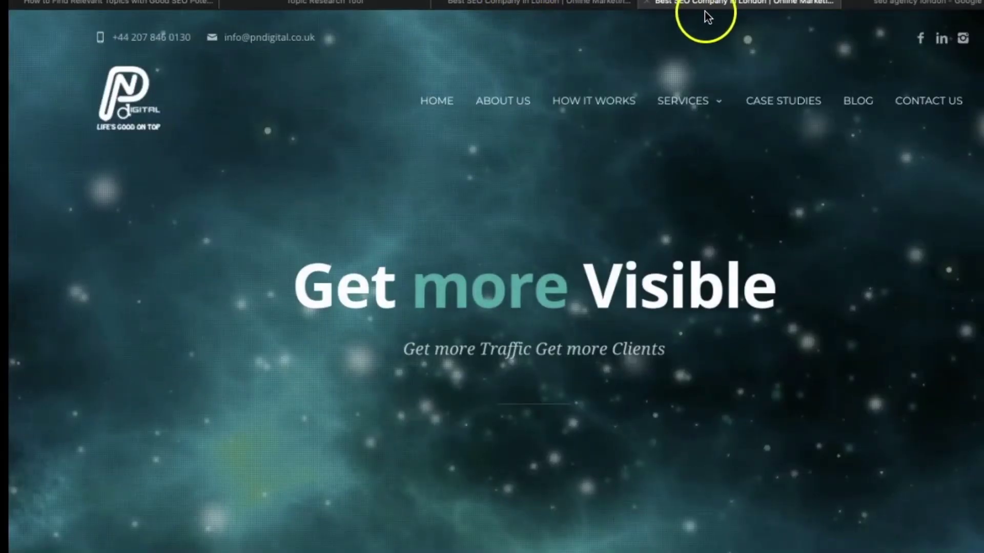
pyautogui.click(507, 5)
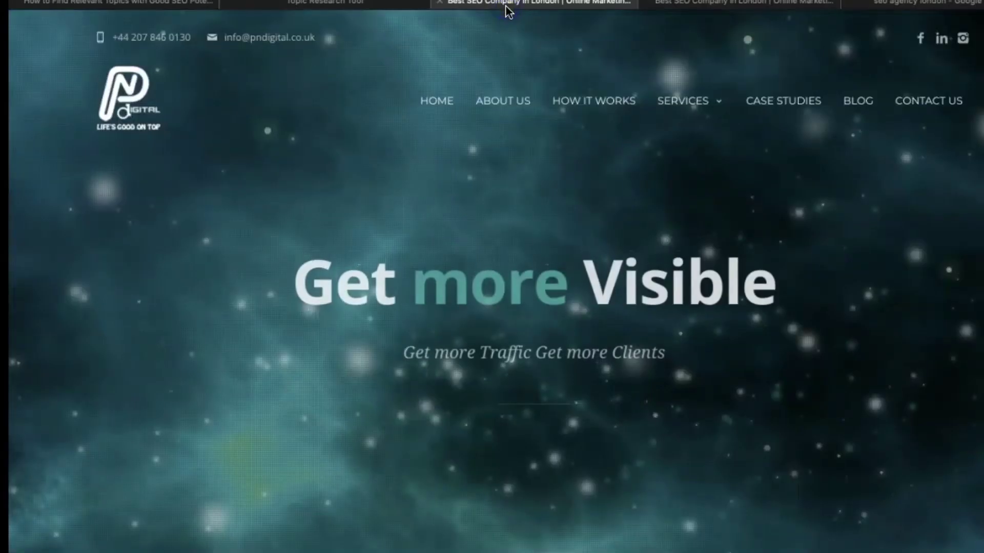
pyautogui.click(346, 5)
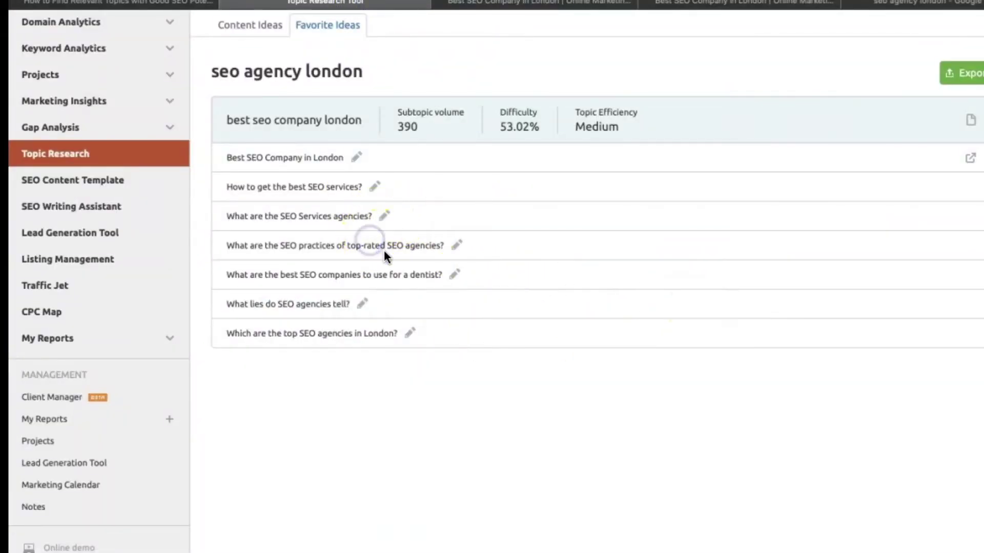
pyautogui.click(983, 245)
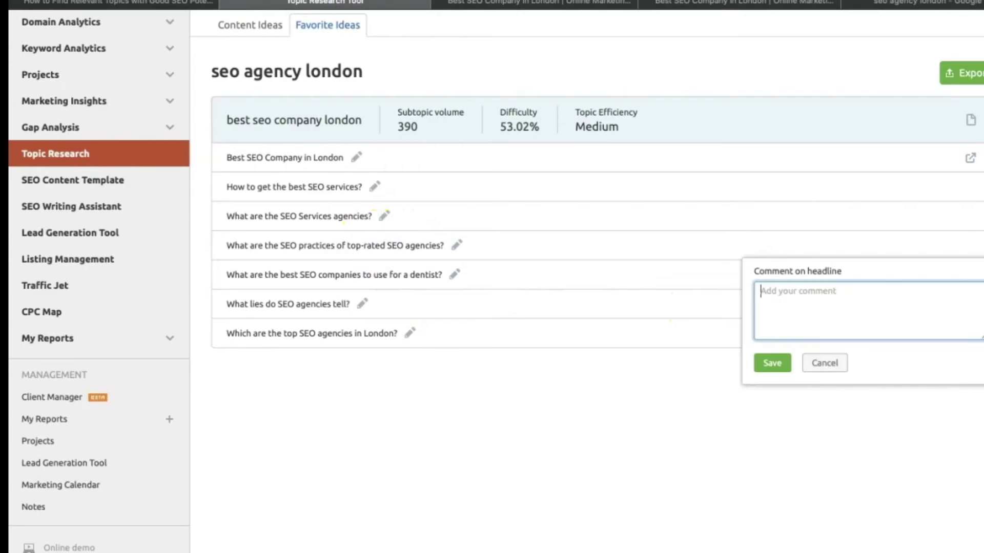
pyautogui.click(822, 367)
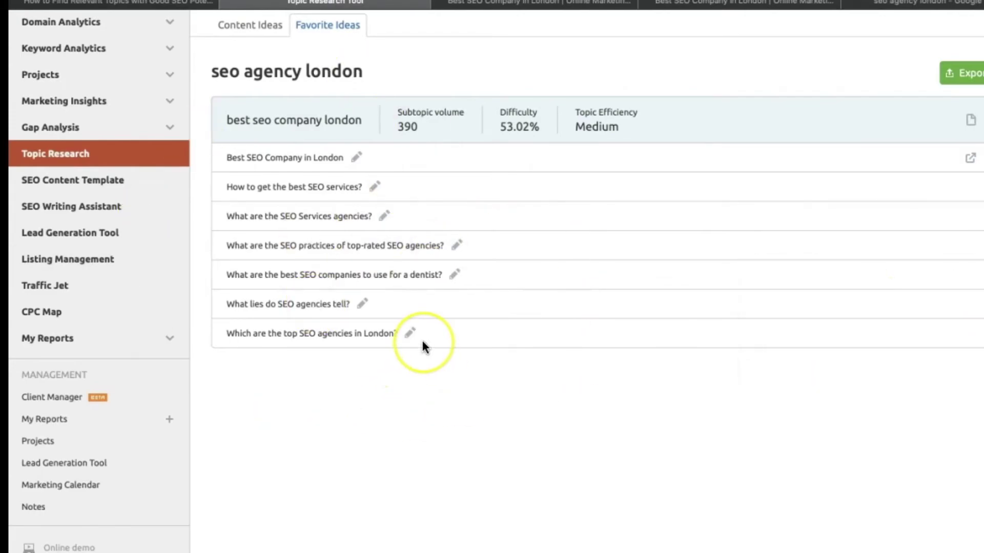
pyautogui.click(388, 428)
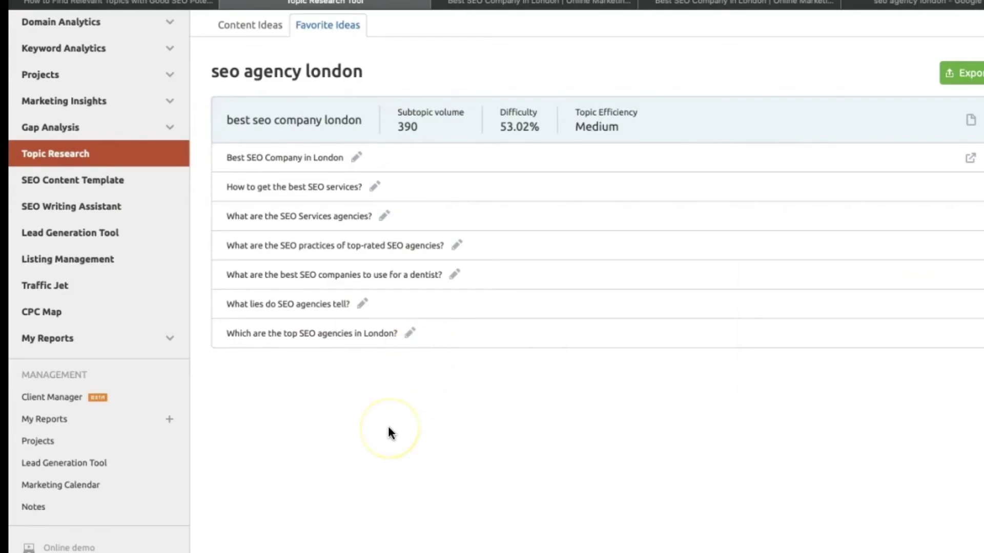
# Step: Check the difficulty and topic efficiency of the favorited "best seo company london" topic and open the Marketing Calendar
pyautogui.scroll(1, 389, 433)
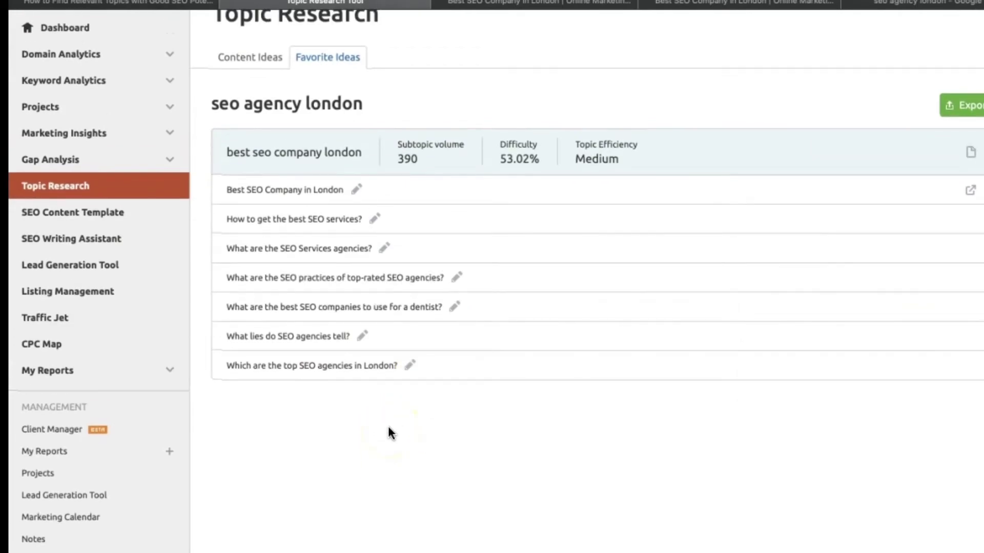
pyautogui.click(510, 166)
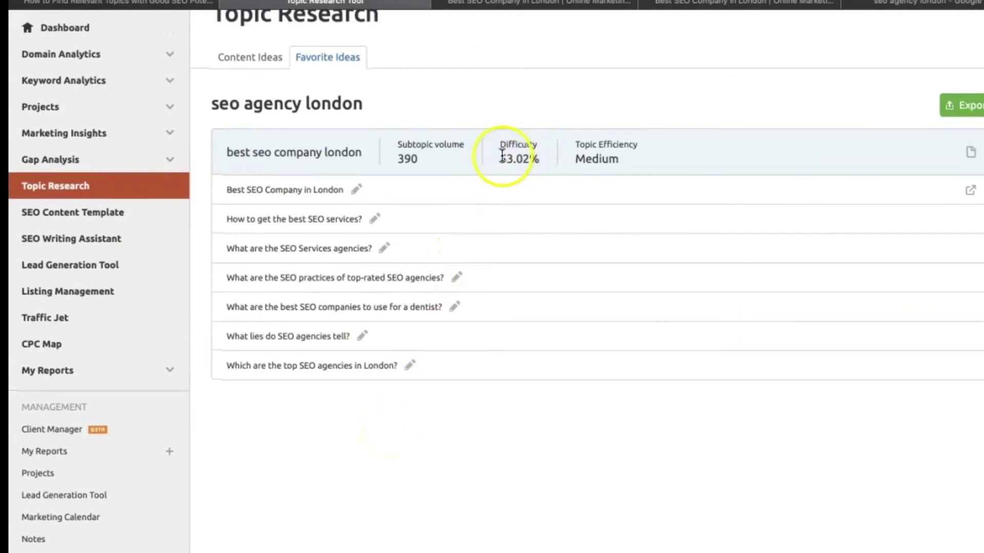
pyautogui.click(599, 156)
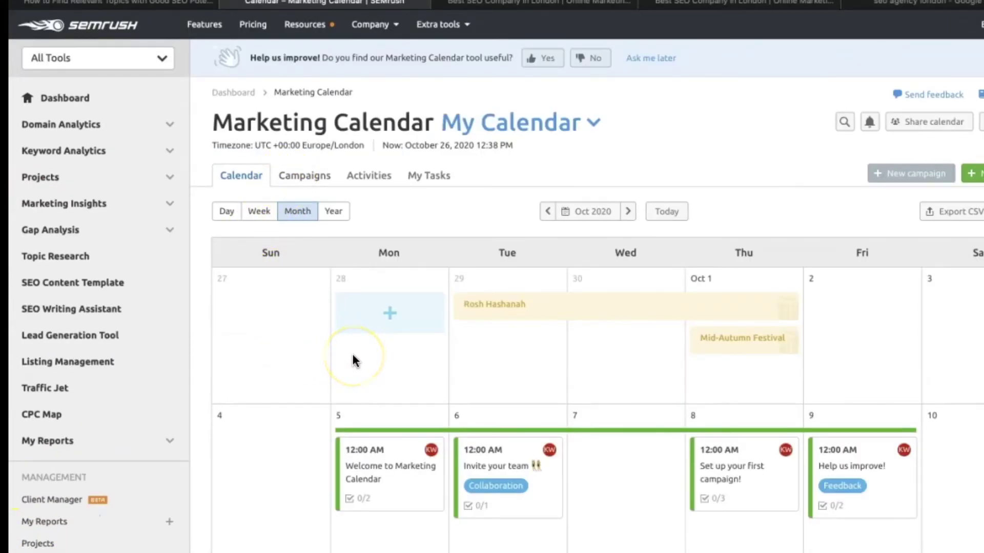
# Step: Start a new activity on October 13, 2020 and try out the campaign choice and the Period option, leaving both unset
pyautogui.scroll(-8, 353, 359)
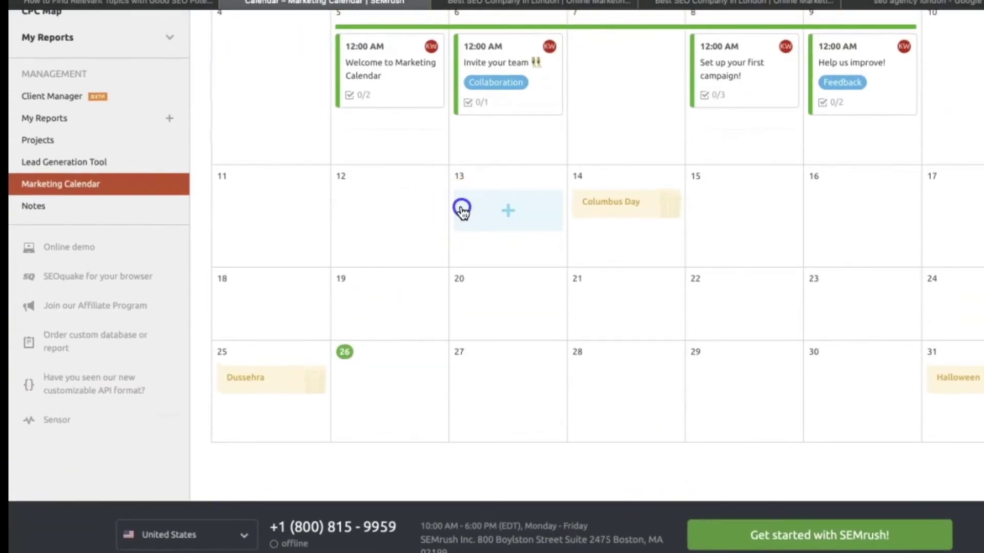
pyautogui.click(462, 209)
pyautogui.click(523, 267)
pyautogui.click(538, 309)
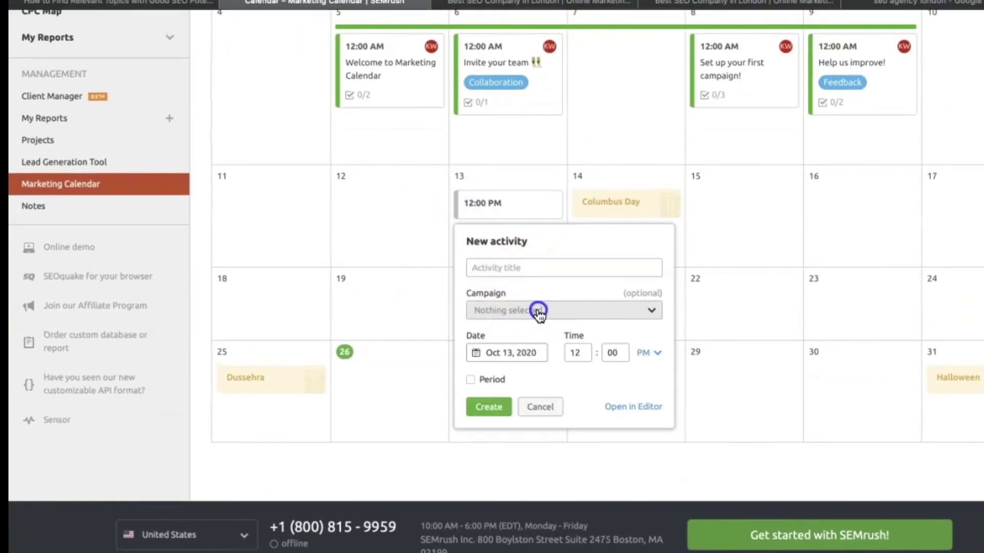
pyautogui.click(594, 311)
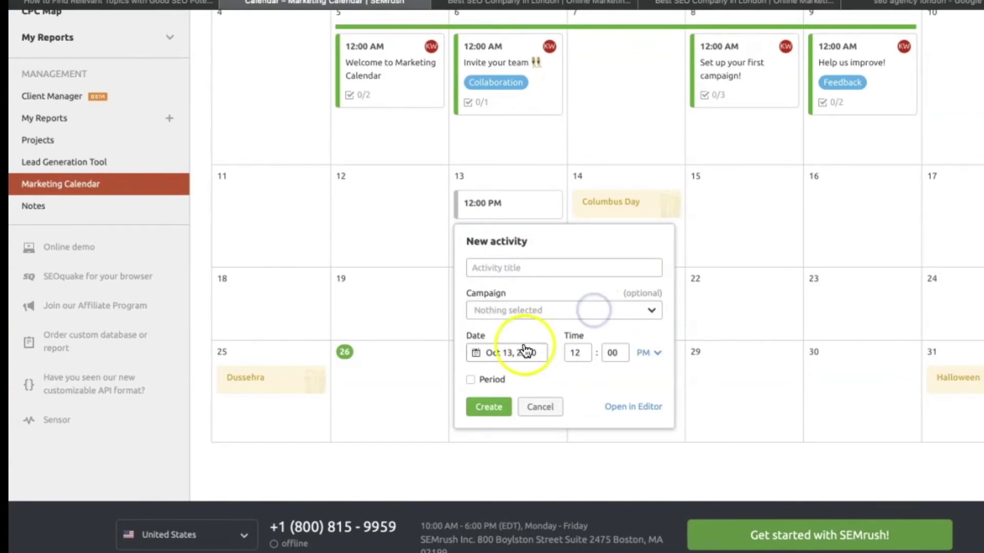
pyautogui.click(489, 382)
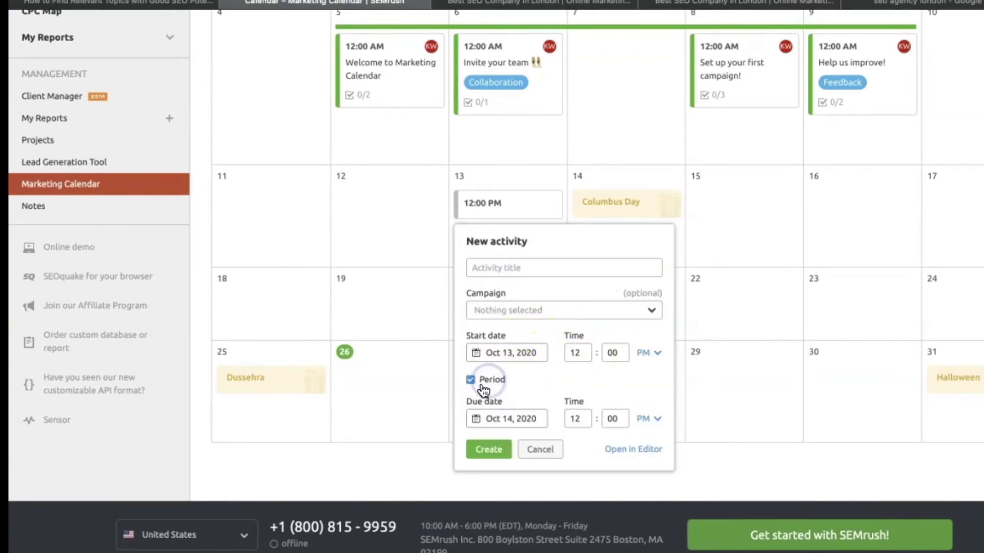
pyautogui.click(488, 381)
# Step: Title the new October 13 activity "Test" and open it in the full editor
pyautogui.click(612, 408)
pyautogui.click(554, 264)
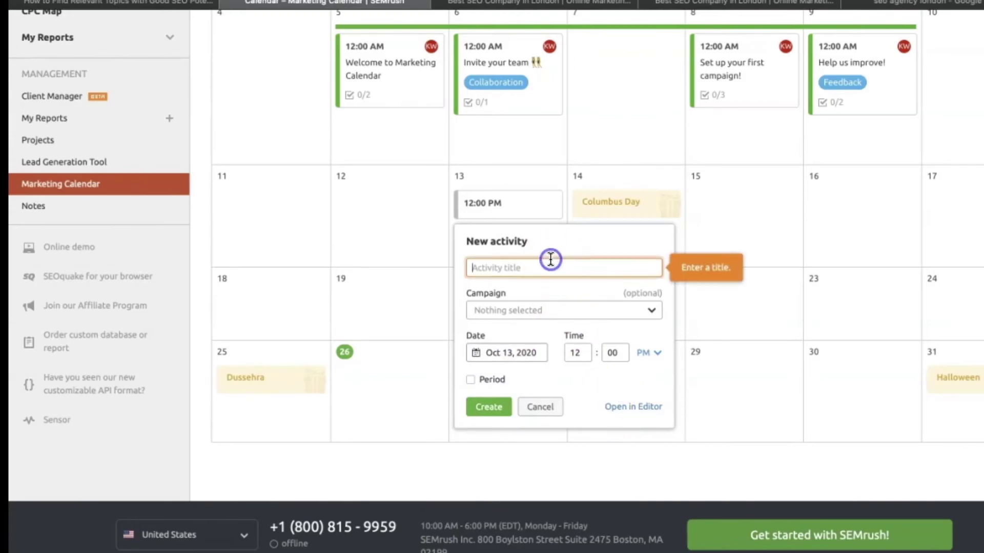
pyautogui.write('SEO')
pyautogui.press('BackSpace')
pyautogui.press('BackSpace')
pyautogui.press('BackSpace')
pyautogui.write('Test')
pyautogui.click(544, 353)
pyautogui.click(610, 405)
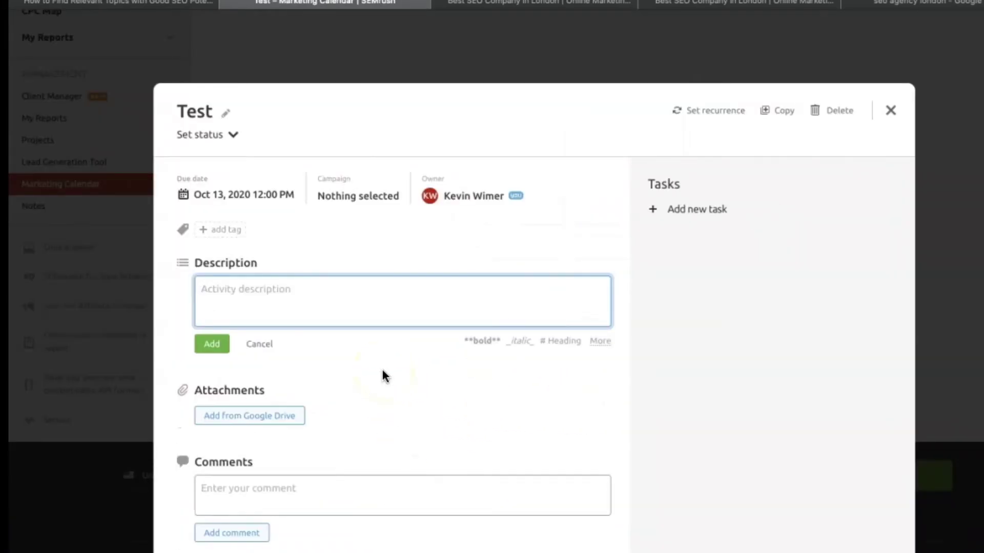
# Step: Look over the Test activity's description, attachments, comments and tasks sections, and return to the calendar
pyautogui.scroll(-2, 382, 370)
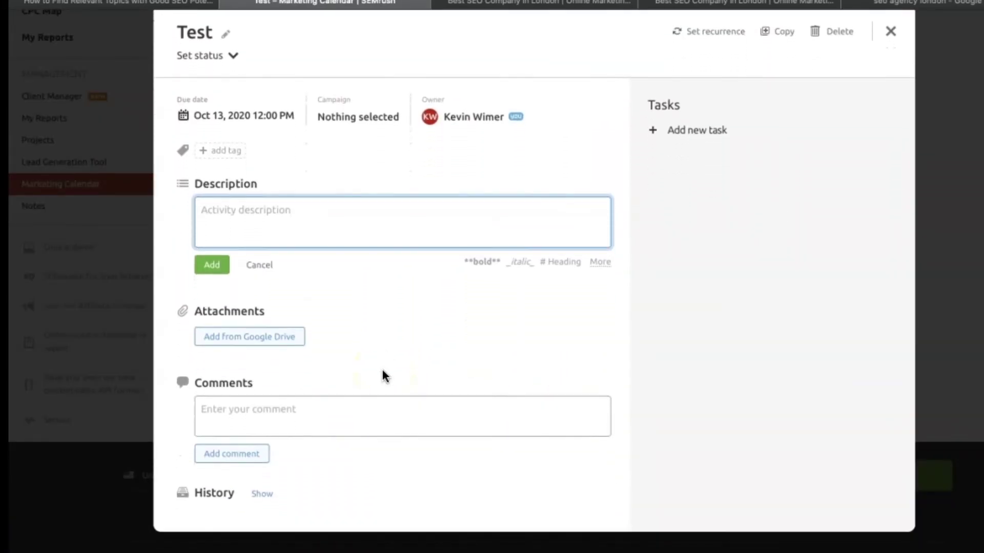
pyautogui.scroll(2, 567, 324)
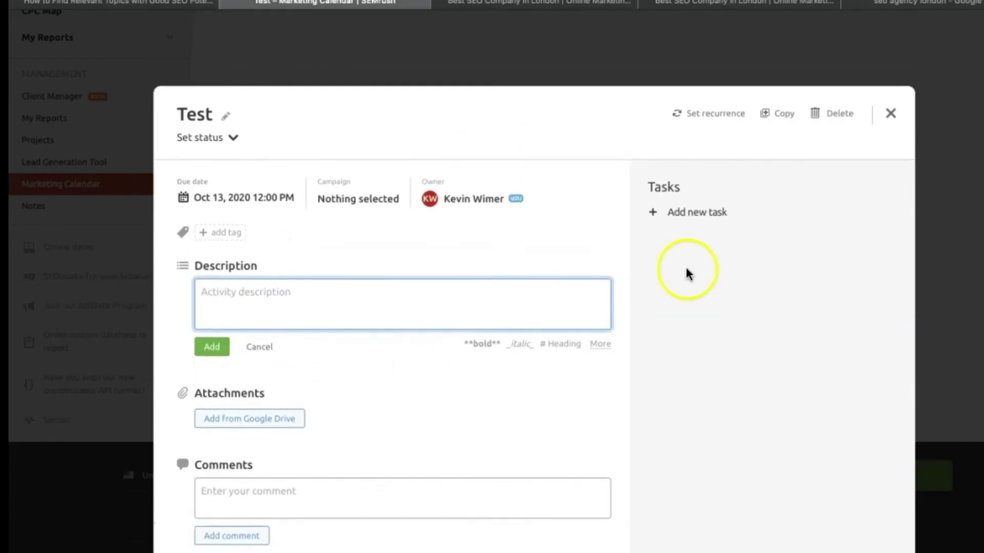
pyautogui.click(889, 110)
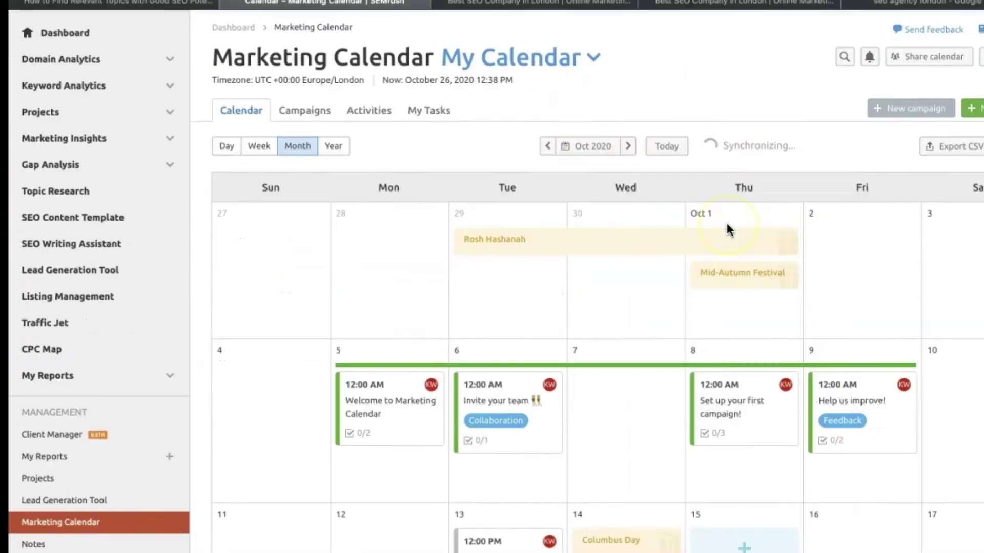